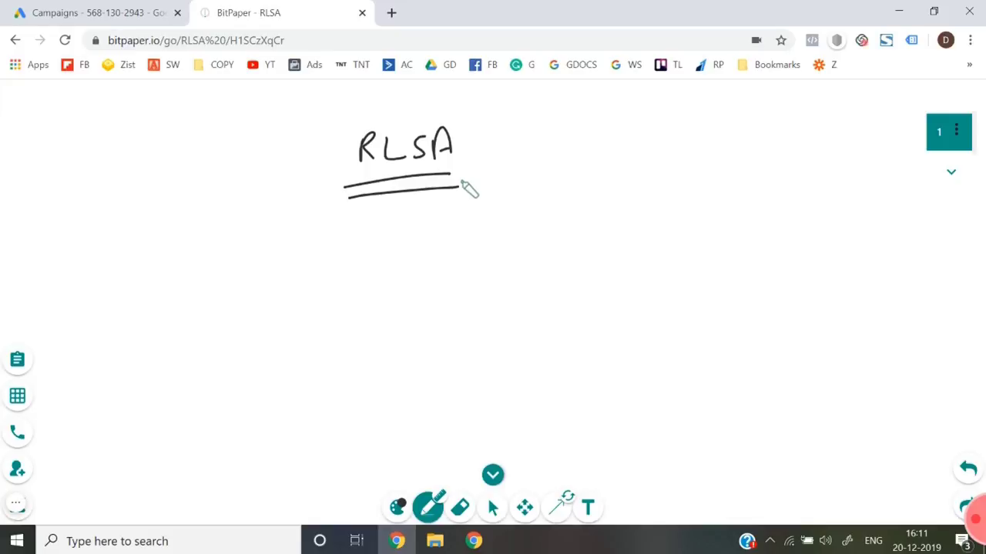
Step: Draw a downward arrow beneath the RLSA heading and handwrite "Remarketing list in search Ads" under it
mouse_move(427, 194)
left_mouse_down()
mouse_move(420, 219)
mouse_move(434, 216)
left_mouse_up()
left_click(408, 217)
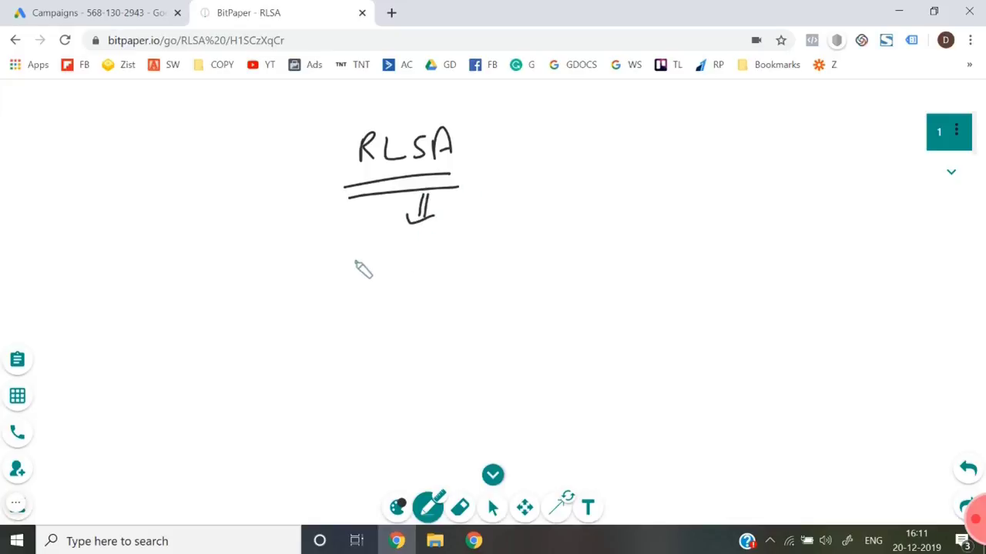
left_click_drag(354, 257, 351, 275)
left_click_drag(352, 254, 362, 275)
left_click_drag(368, 267, 381, 273)
mouse_move(386, 261)
left_mouse_down()
mouse_move(398, 276)
mouse_move(582, 264)
mouse_move(584, 275)
left_mouse_up()
left_click(494, 264)
mouse_move(614, 227)
left_mouse_down()
mouse_move(625, 257)
mouse_move(637, 258)
left_mouse_up()
mouse_move(653, 243)
left_mouse_down()
mouse_move(645, 259)
mouse_move(674, 258)
mouse_move(680, 241)
mouse_move(730, 255)
left_mouse_up()
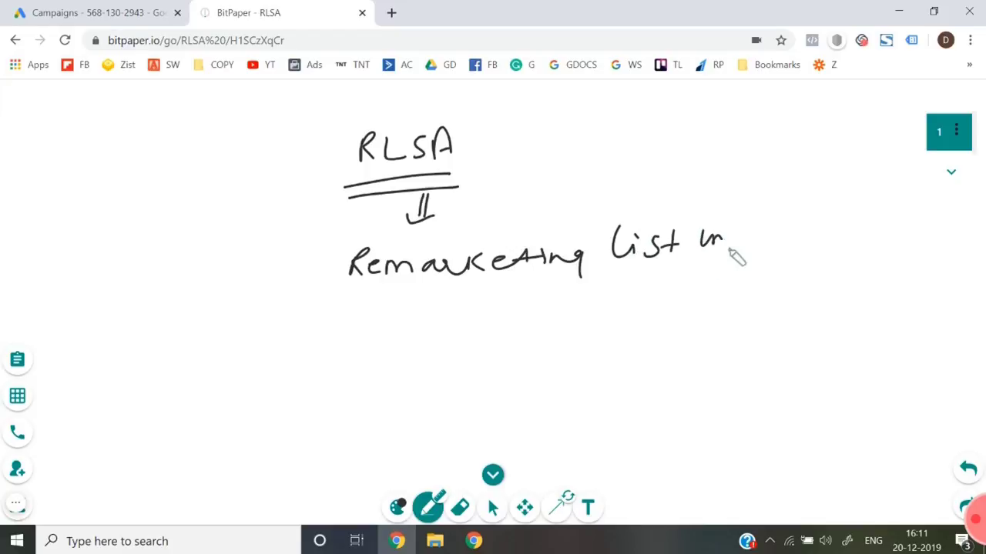
mouse_move(794, 221)
left_mouse_down()
mouse_move(774, 258)
mouse_move(842, 234)
mouse_move(873, 246)
mouse_move(892, 240)
left_mouse_up()
mouse_move(493, 328)
left_mouse_down()
mouse_move(504, 301)
mouse_move(517, 327)
left_mouse_up()
left_click(531, 306)
mouse_move(495, 316)
left_mouse_down()
mouse_move(520, 312)
mouse_move(549, 327)
left_mouse_up()
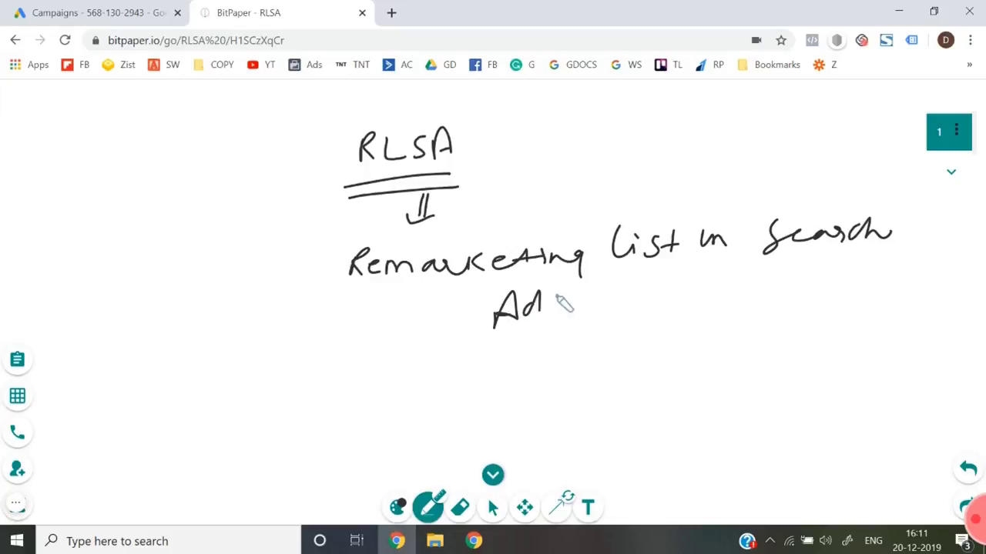
left_click_drag(566, 293, 556, 314)
Step: Enclose the handwritten phrase in two large curved brackets and add wavy strokes and a short dash beneath it
left_click_drag(333, 248, 296, 356)
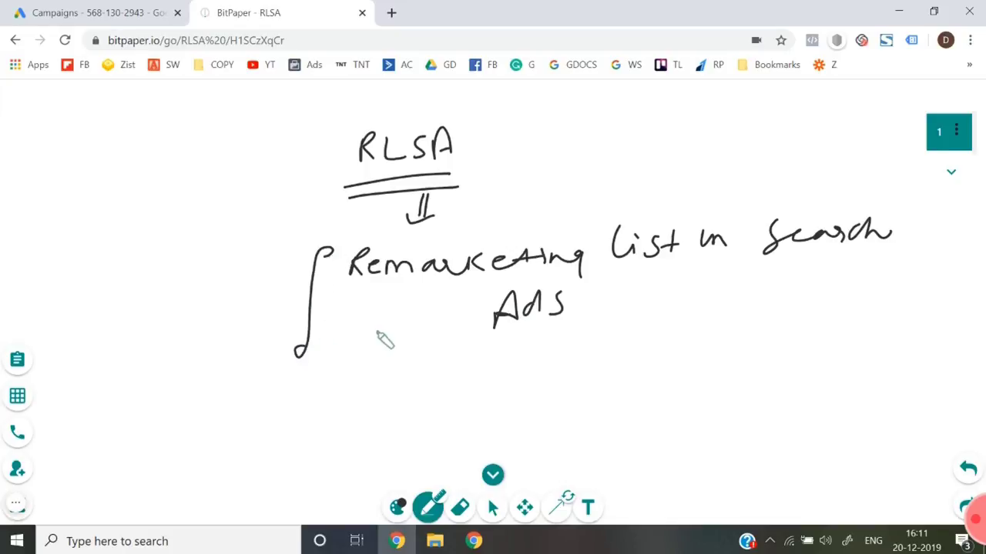
mouse_move(927, 225)
left_mouse_down()
mouse_move(914, 213)
mouse_move(870, 323)
left_mouse_up()
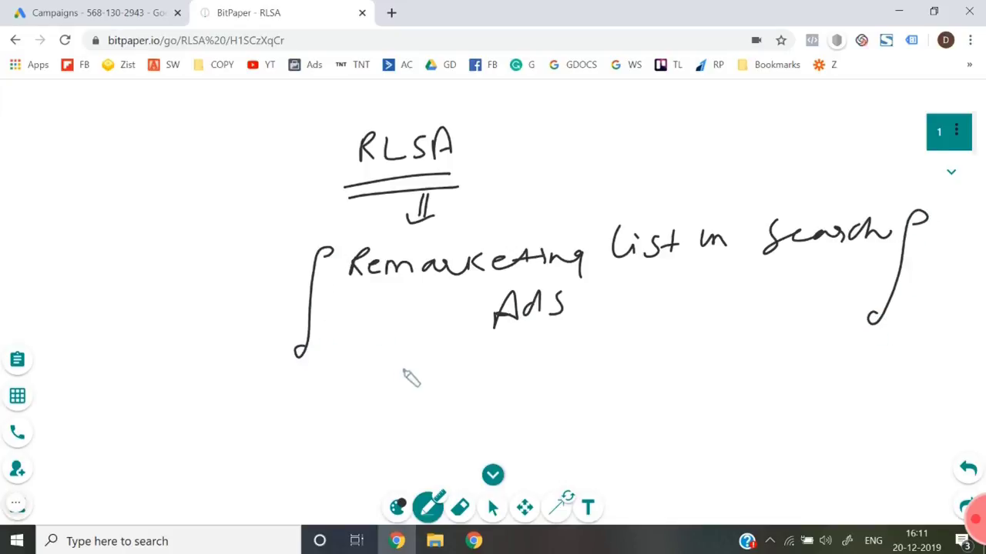
left_click_drag(387, 371, 491, 361)
left_click_drag(650, 353, 802, 337)
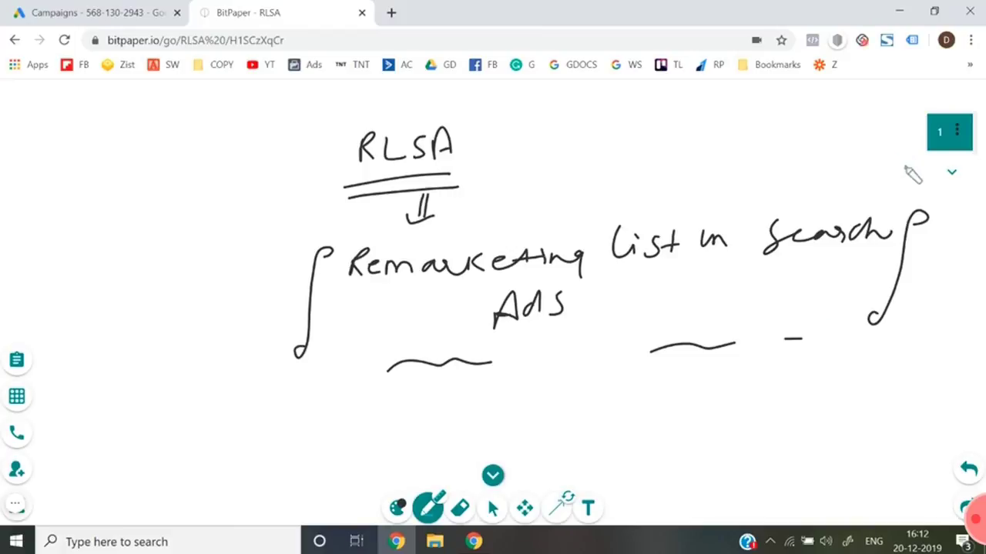
Step: Add a second page to the whiteboard and draw a stick figure with a smiling face
left_click(947, 174)
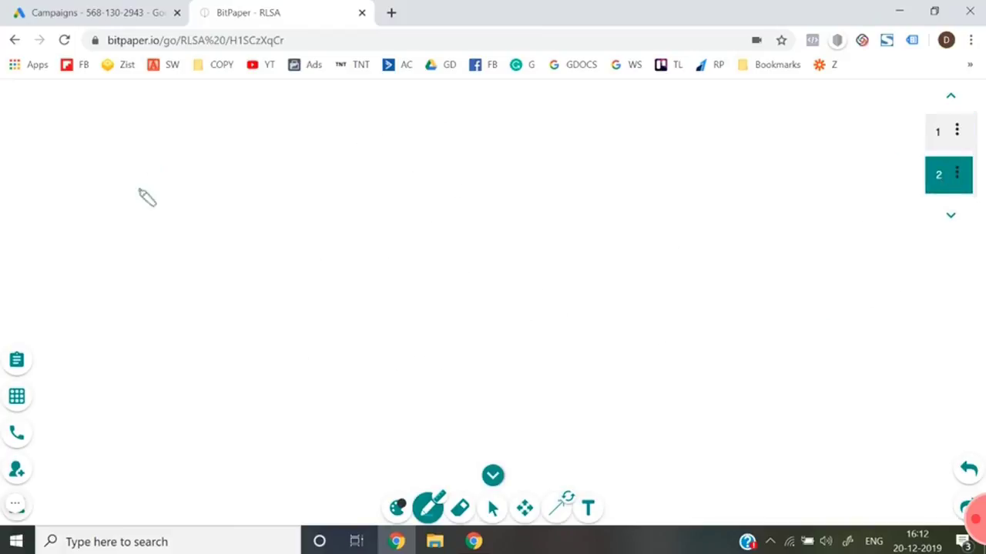
mouse_move(168, 165)
left_mouse_down()
mouse_move(189, 233)
mouse_move(217, 165)
left_mouse_up()
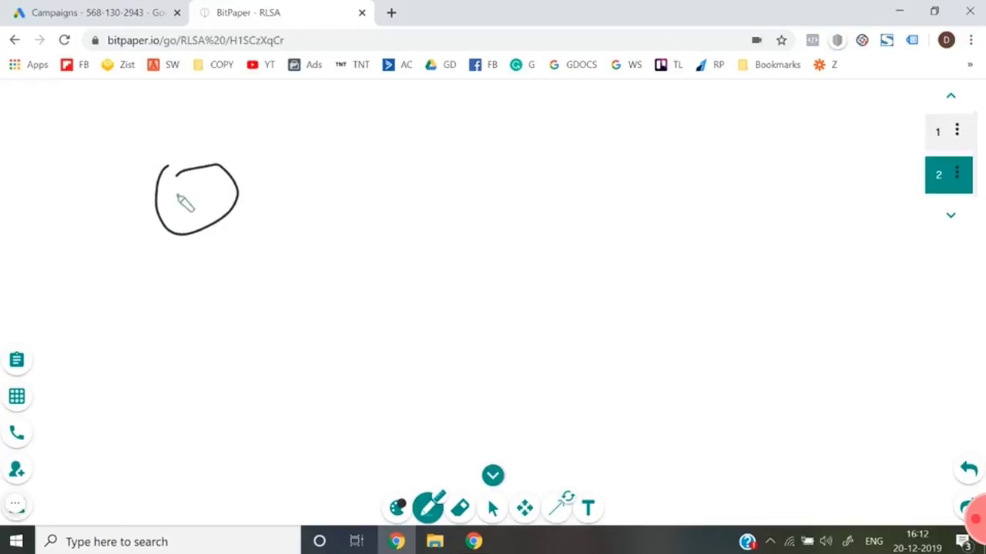
left_click(176, 194)
left_click(213, 186)
left_click_drag(187, 207, 204, 204)
left_click_drag(201, 242, 222, 308)
left_click_drag(209, 278, 213, 276)
left_click_drag(223, 275, 235, 287)
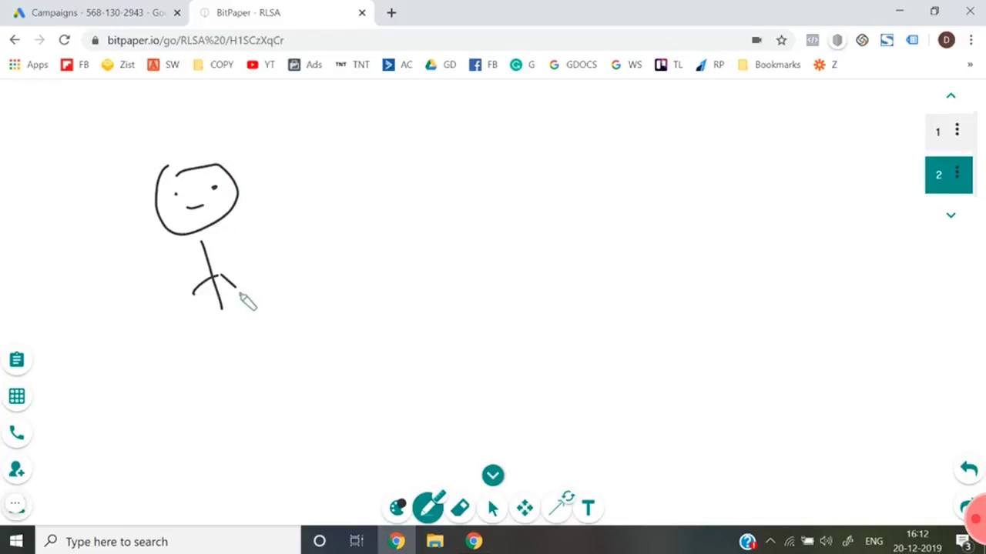
Step: Draw a double arrow pointing away from the stick figure and handwrite "website" beyond it
left_click_drag(248, 219, 328, 222)
left_click_drag(427, 179, 549, 196)
left_click_drag(556, 162, 570, 197)
left_click_drag(574, 183, 592, 178)
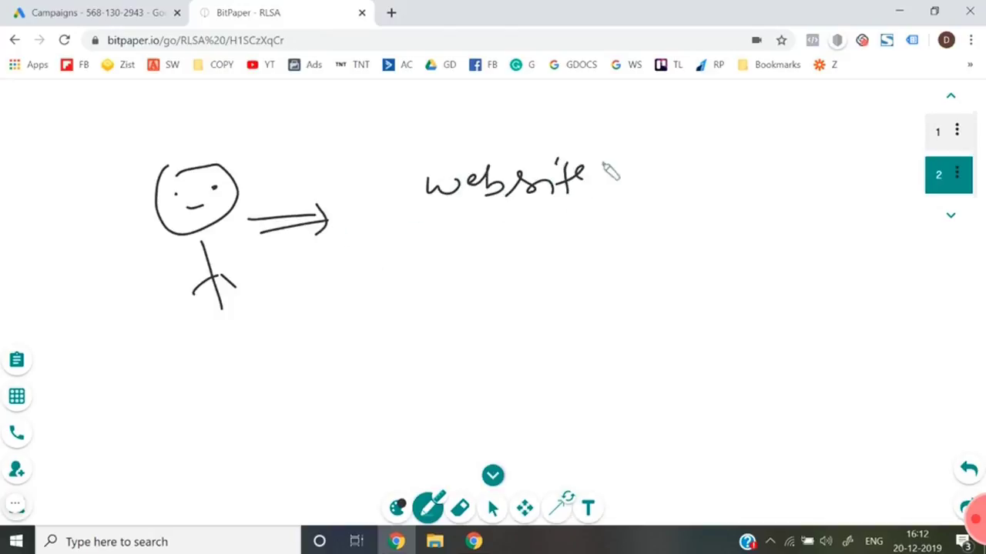
Step: Enclose the word "website" in an oval and add a circled cross at the oval's edge
left_click_drag(608, 141, 421, 170)
mouse_move(372, 202)
left_mouse_down()
mouse_move(651, 182)
mouse_move(589, 125)
left_mouse_up()
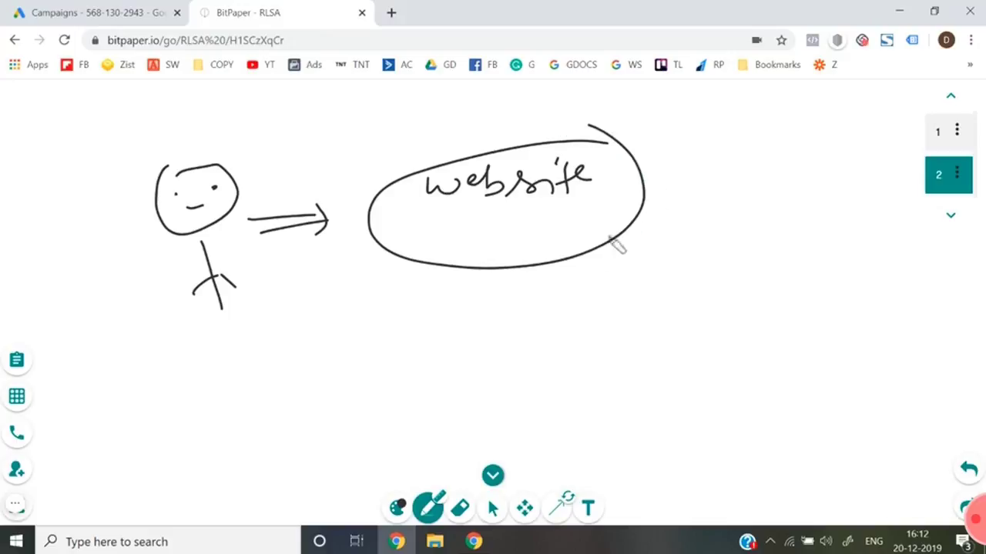
left_click_drag(667, 184, 664, 203)
left_click_drag(655, 197, 696, 184)
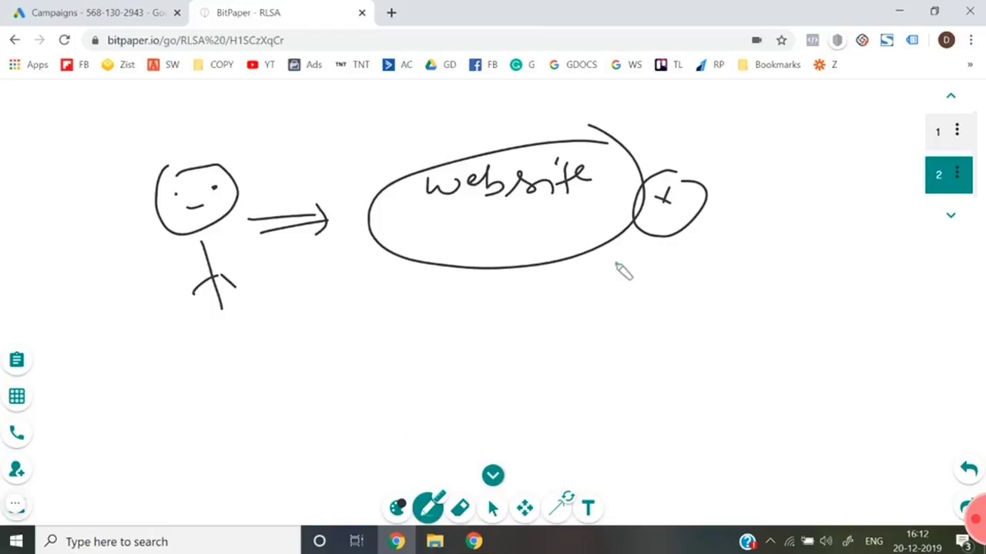
Step: Draw a connector from the website oval to a handwritten google → search → Ad flow, boxing "Ad" and underlining the flow's middle twice
mouse_move(625, 264)
left_mouse_down()
mouse_move(446, 325)
mouse_move(351, 338)
left_mouse_up()
mouse_move(249, 375)
left_mouse_down()
mouse_move(266, 368)
mouse_move(286, 385)
mouse_move(339, 384)
mouse_move(367, 368)
mouse_move(489, 348)
mouse_move(537, 362)
mouse_move(605, 341)
mouse_move(741, 361)
mouse_move(858, 357)
mouse_move(768, 369)
mouse_move(806, 346)
mouse_move(804, 371)
left_mouse_up()
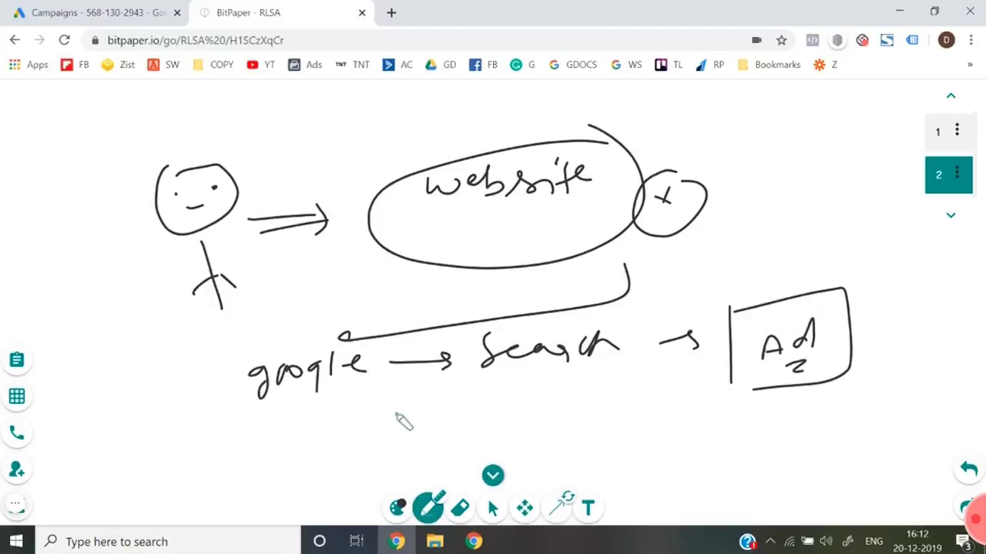
left_click_drag(390, 408, 524, 397)
left_click_drag(426, 414, 513, 412)
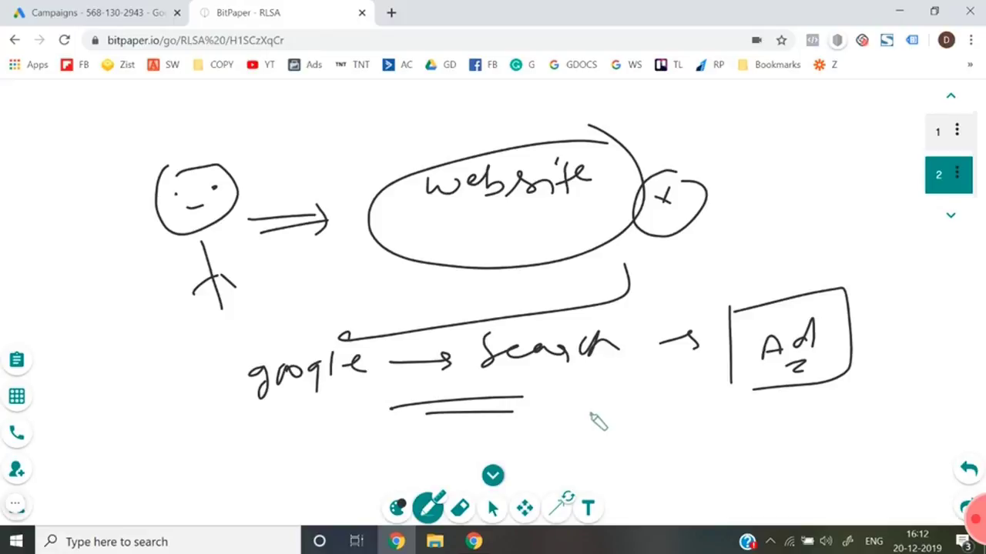
Step: Add a third page and handwrite a circled number 1 followed by "Audience"
left_click(951, 216)
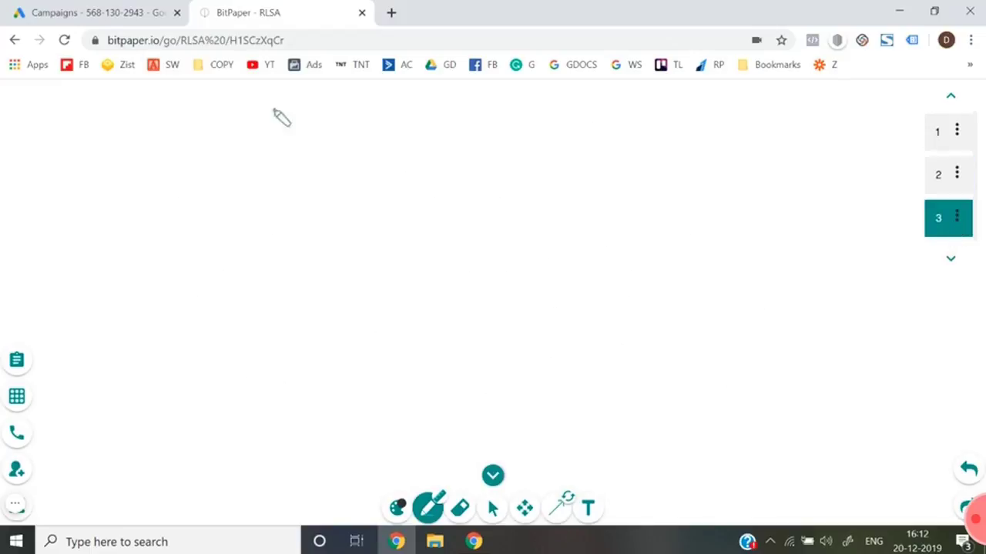
left_click_drag(257, 141, 258, 161)
mouse_move(259, 134)
left_mouse_down()
mouse_move(276, 163)
mouse_move(269, 140)
left_mouse_up()
mouse_move(326, 174)
left_mouse_down()
mouse_move(346, 181)
mouse_move(418, 155)
mouse_move(469, 163)
mouse_move(526, 154)
left_mouse_up()
left_click(520, 147)
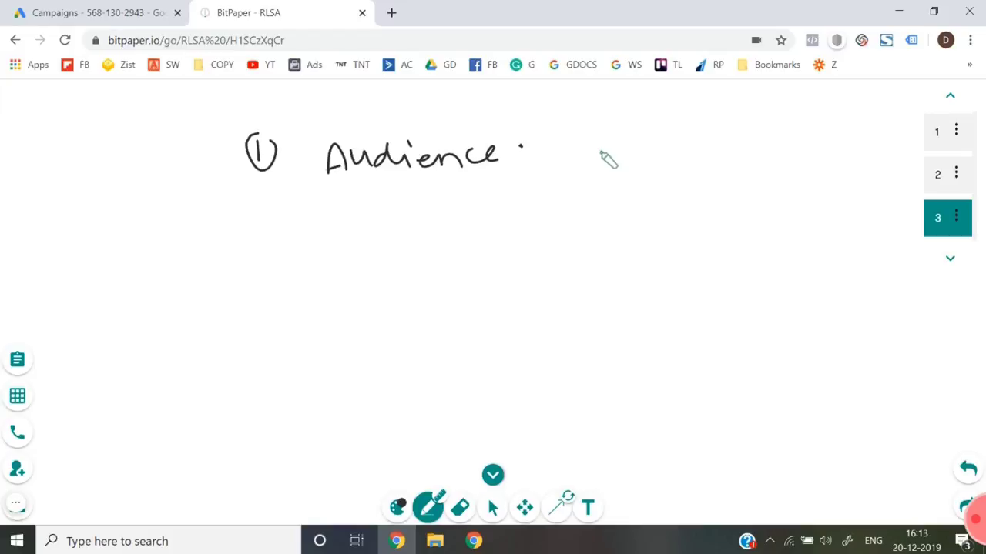
Step: Switch to Google Ads and start a new campaign from the campaigns list
left_click(146, 6)
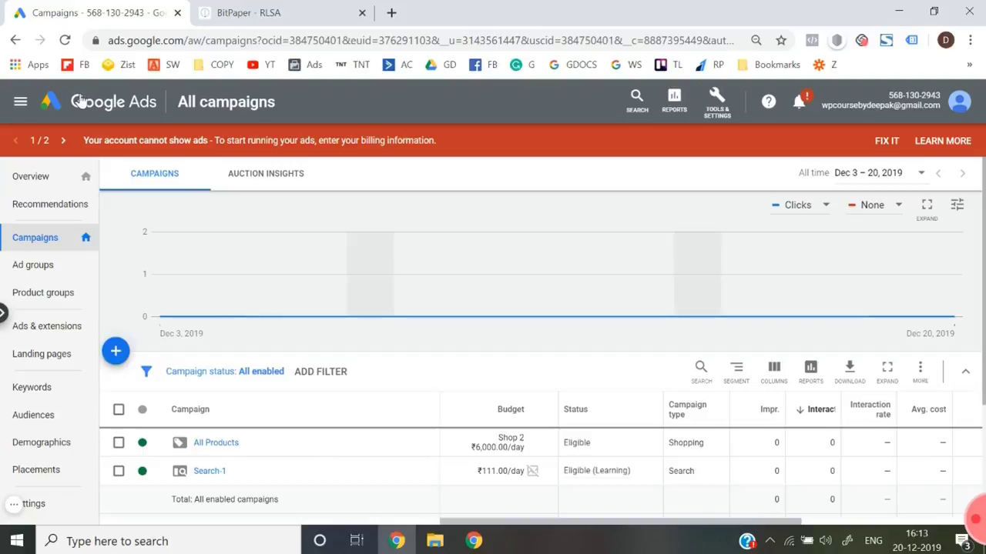
left_click(59, 176)
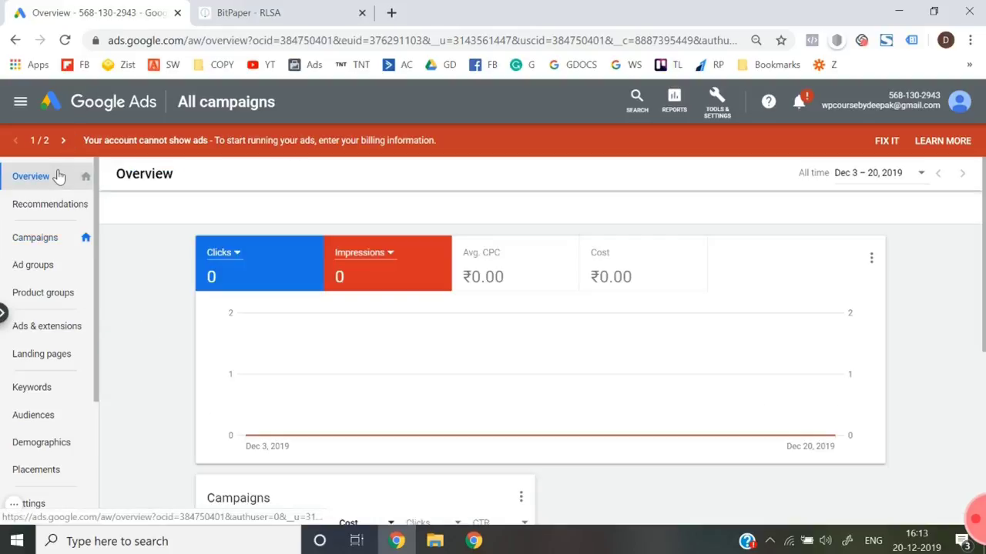
left_click(43, 240)
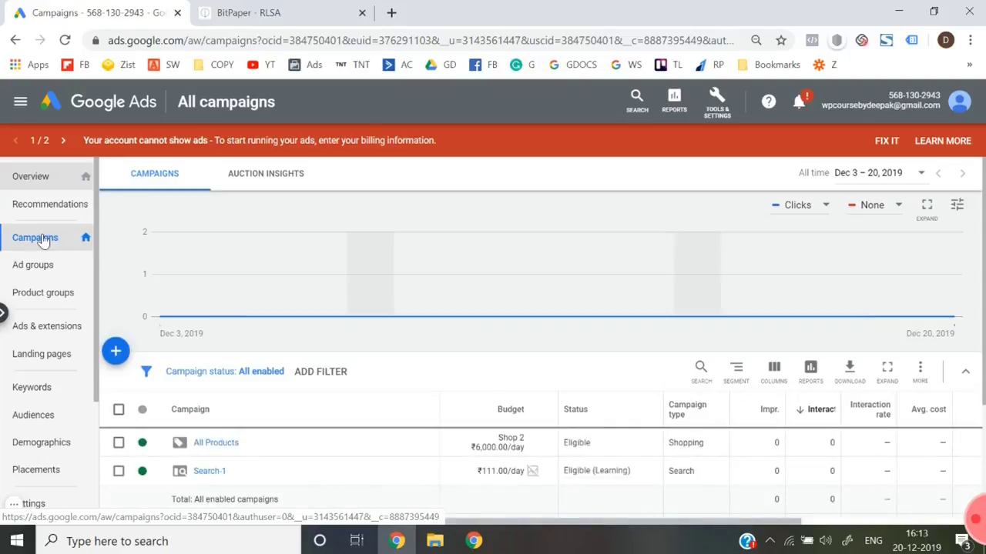
scroll(240, 297, "down", 3)
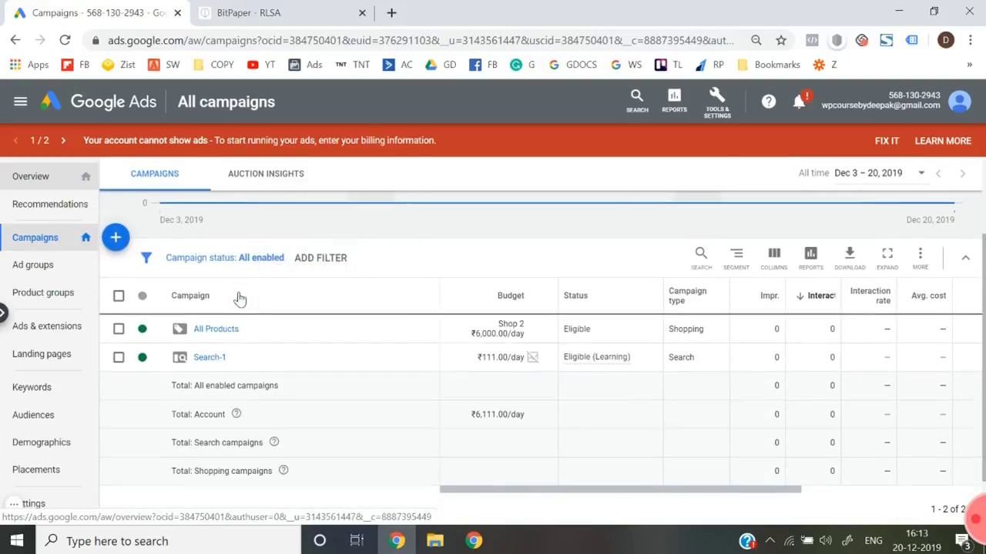
left_click(117, 238)
left_click(180, 291)
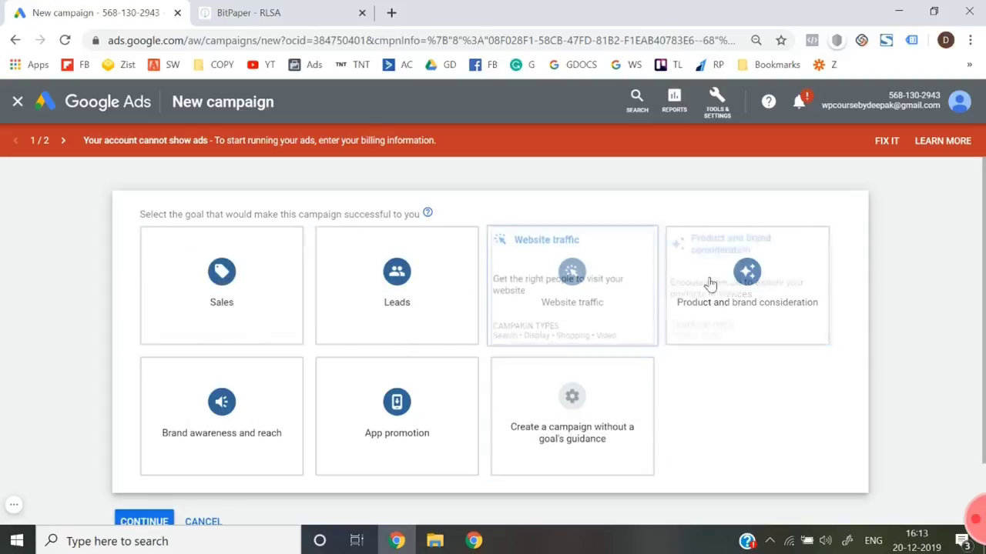
Step: Choose to create the campaign without a goal's guidance, select the Search campaign type and continue to its settings
left_click(582, 397)
left_click(254, 277)
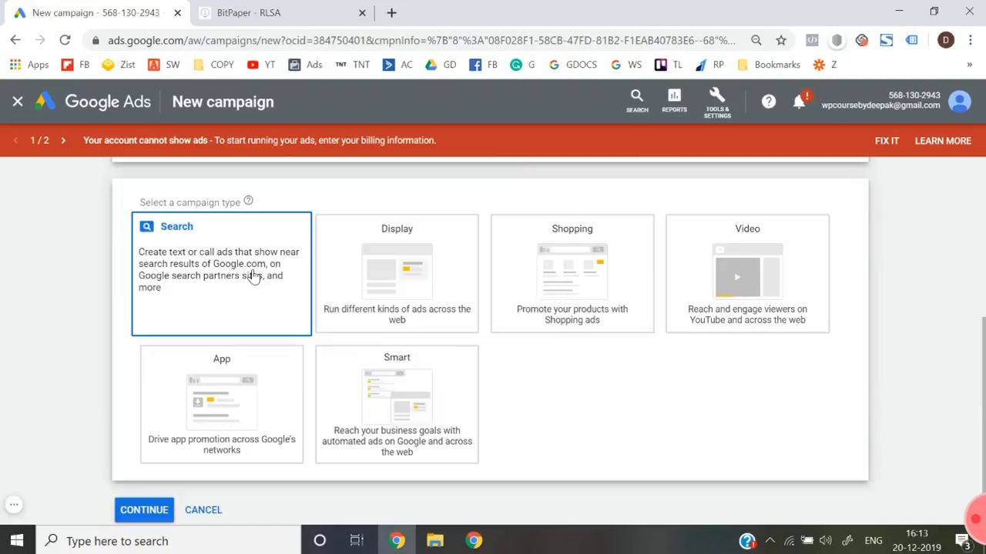
left_click(139, 516)
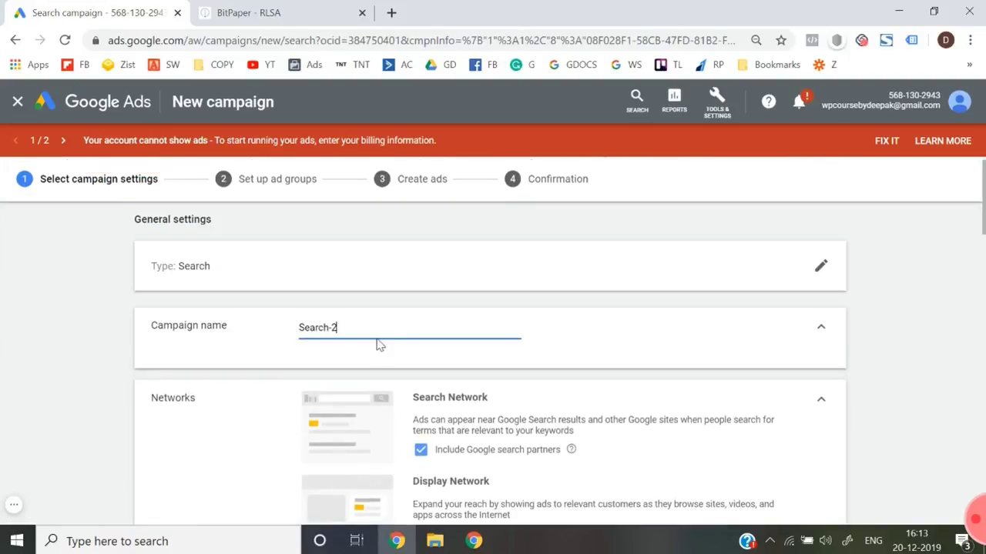
Step: Name the campaign RLSA and exclude both the Google Display Network and Google search partners
key("ctrl+a")
type("R")
scroll(389, 340, "down", 2)
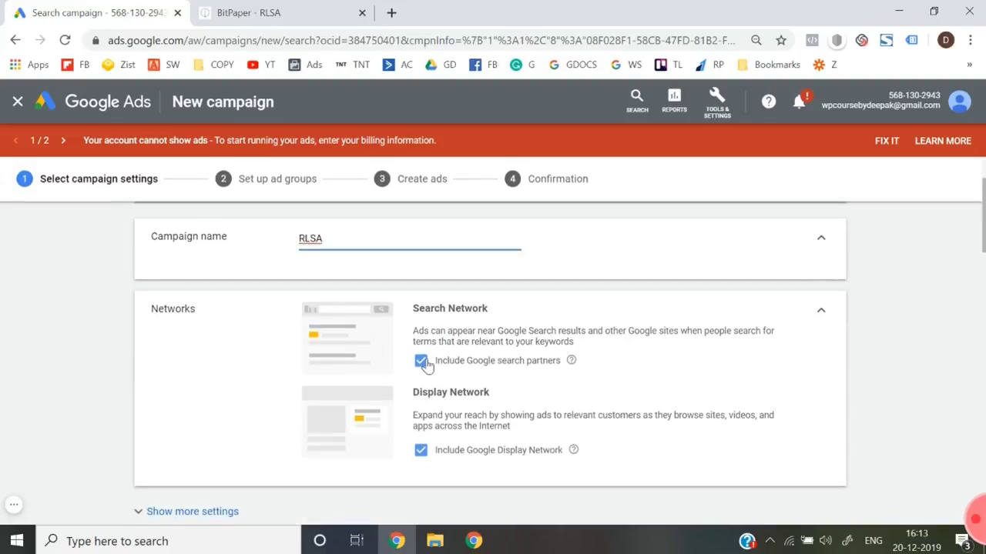
left_click(433, 454)
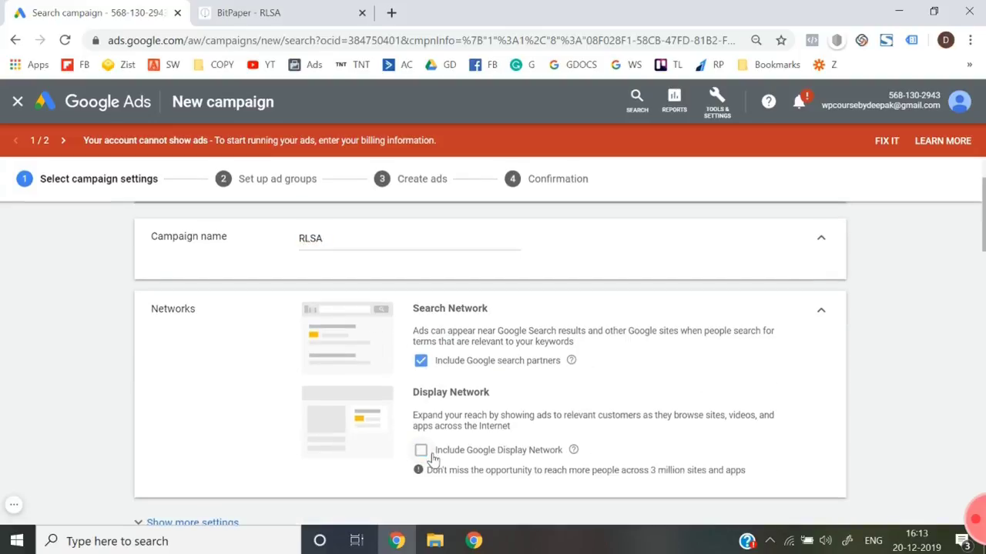
left_click(456, 371)
scroll(455, 370, "down", 2)
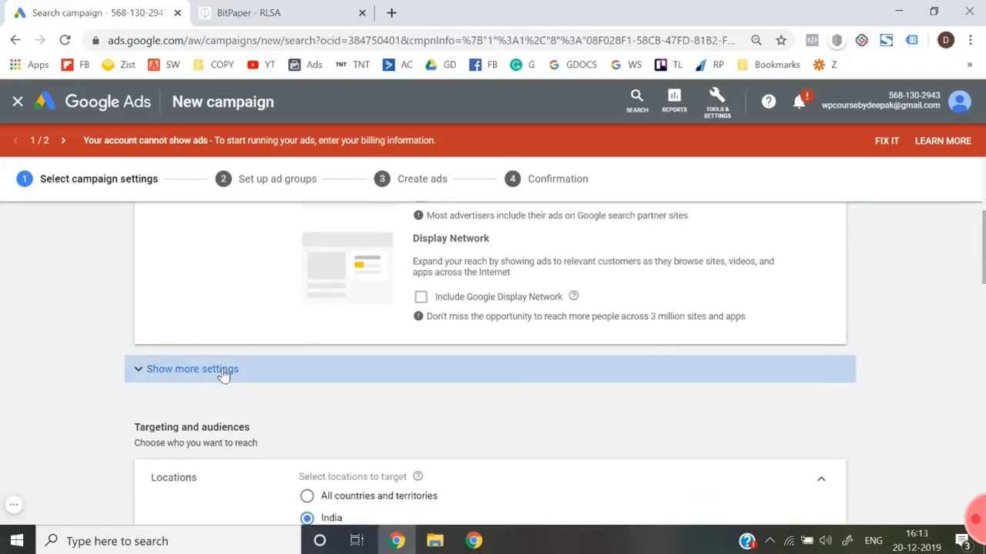
Step: Expand the additional general settings and review the campaign's date, location and language options
left_click(223, 371)
scroll(271, 363, "down", 1)
scroll(297, 418, "down", 1)
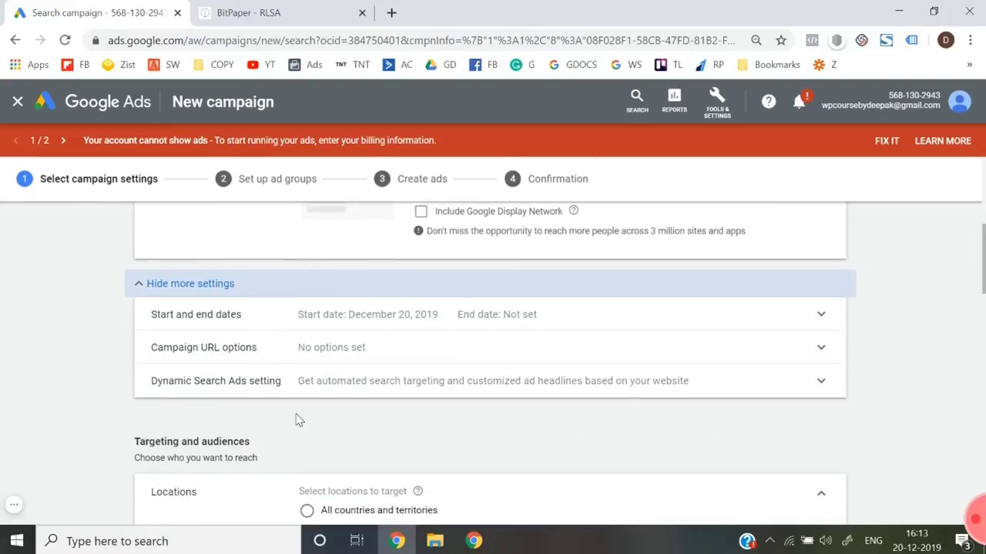
scroll(299, 420, "down", 5)
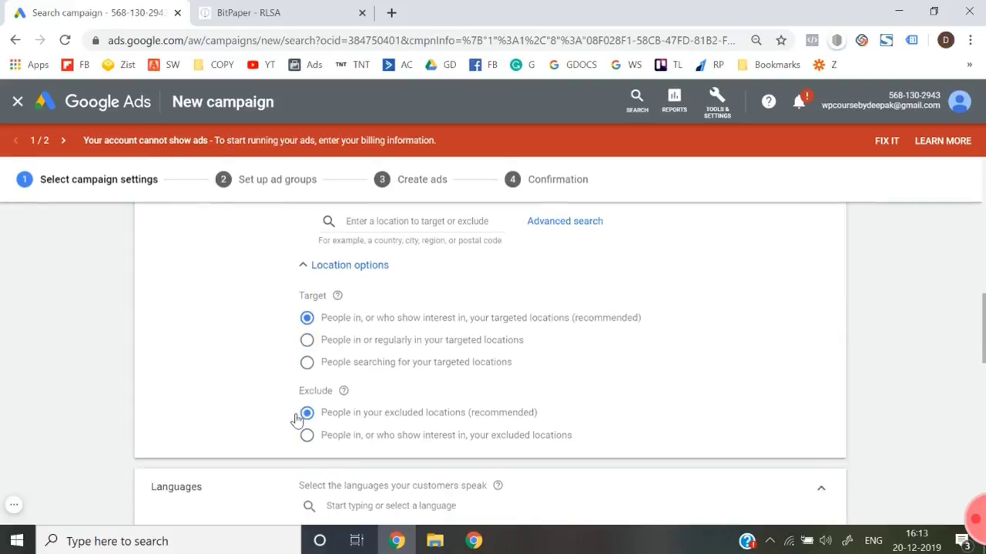
scroll(297, 420, "down", 2)
left_click(347, 399)
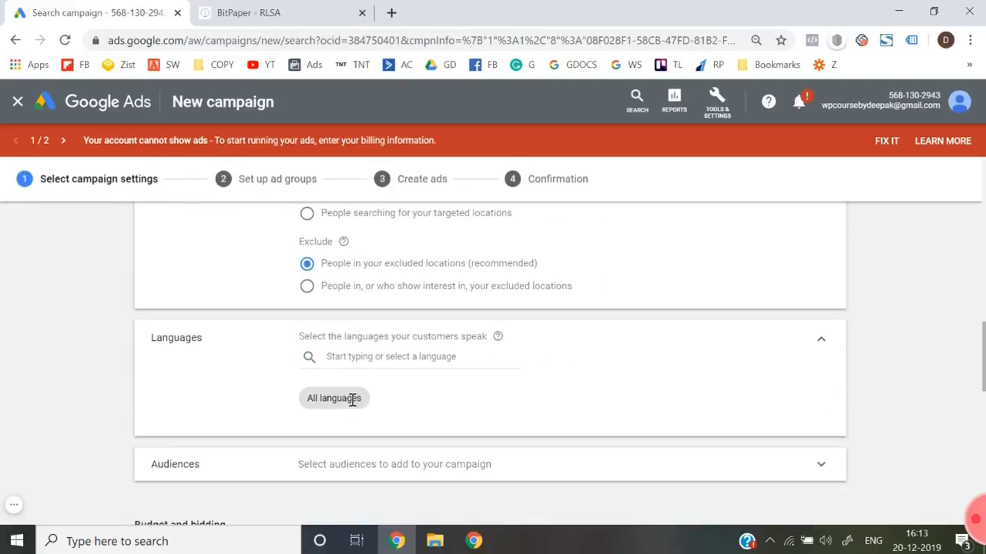
Step: Expand the campaign's Audiences section and browse the available audience categories
scroll(352, 402, "down", 2)
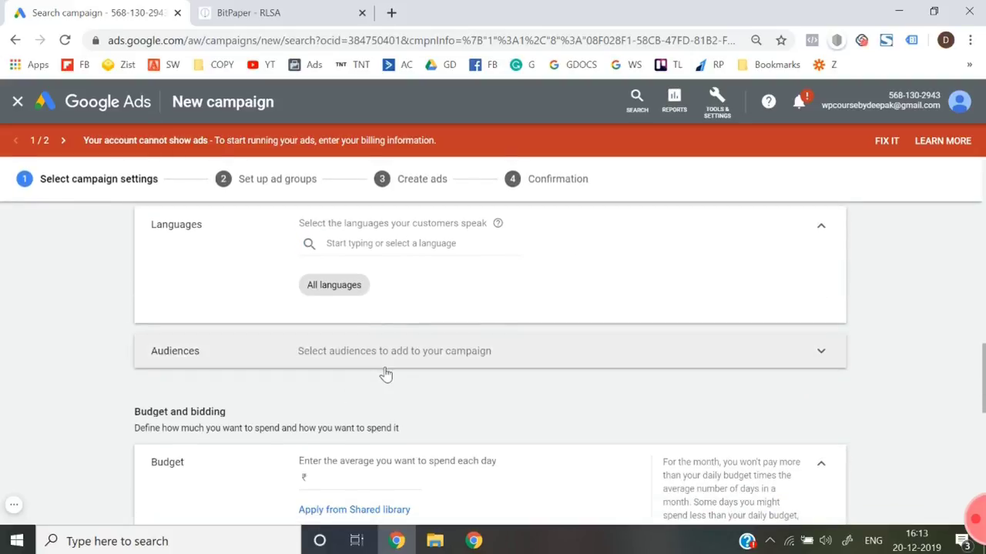
left_click(269, 365)
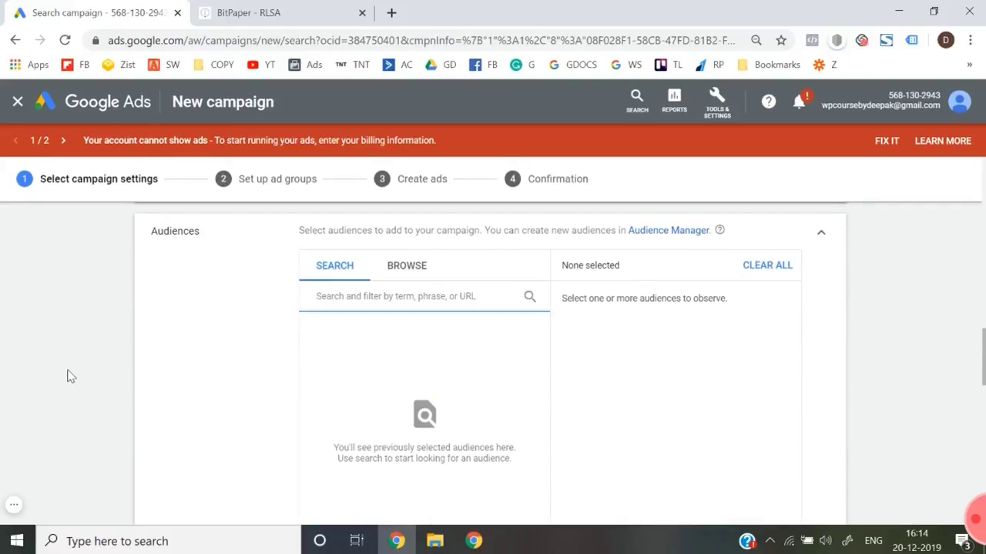
left_click(407, 265)
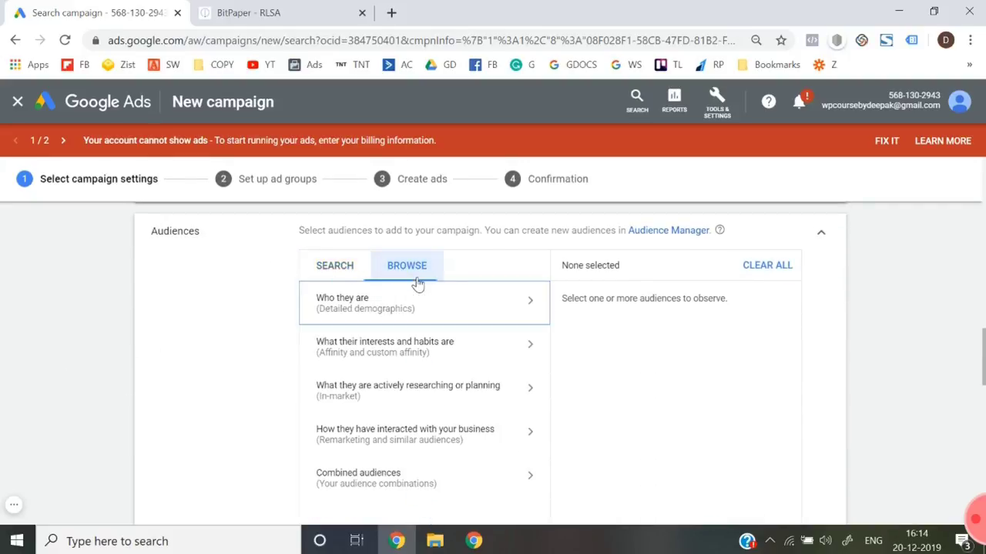
scroll(428, 419, "down", 1)
left_click(434, 423)
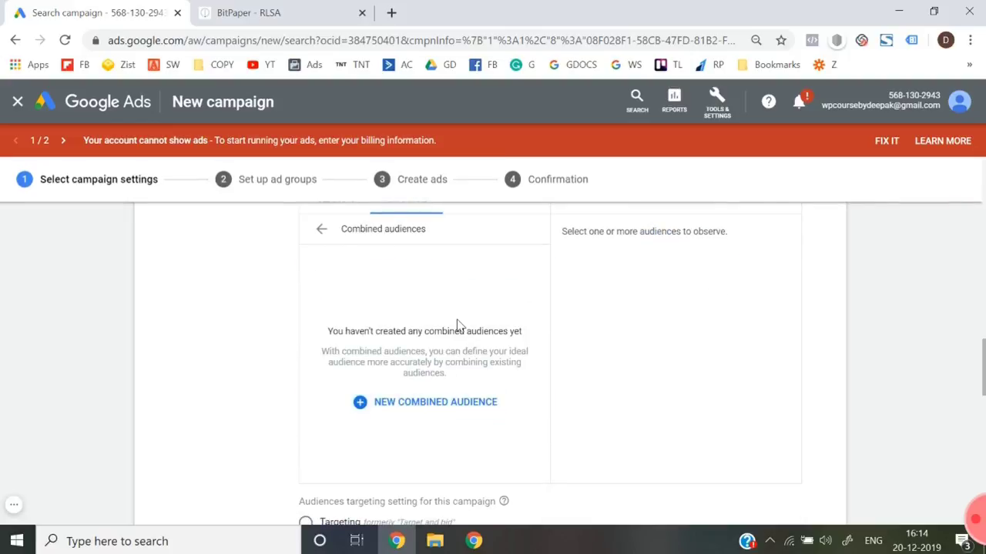
scroll(454, 325, "up", 1)
left_click(320, 296)
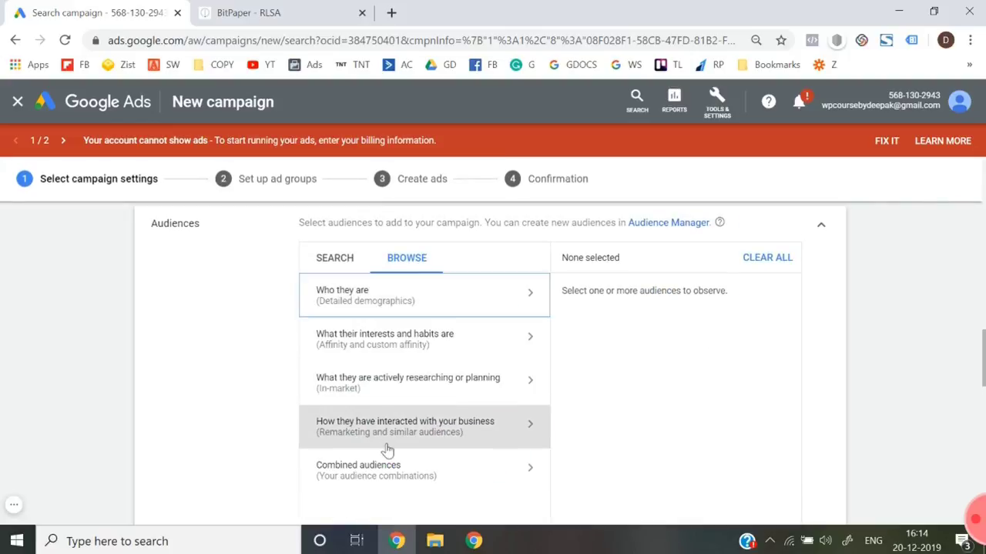
Step: Add the All visitors (Google Ads) website visitors list from the remarketing and similar audiences to the campaign
left_click(445, 448)
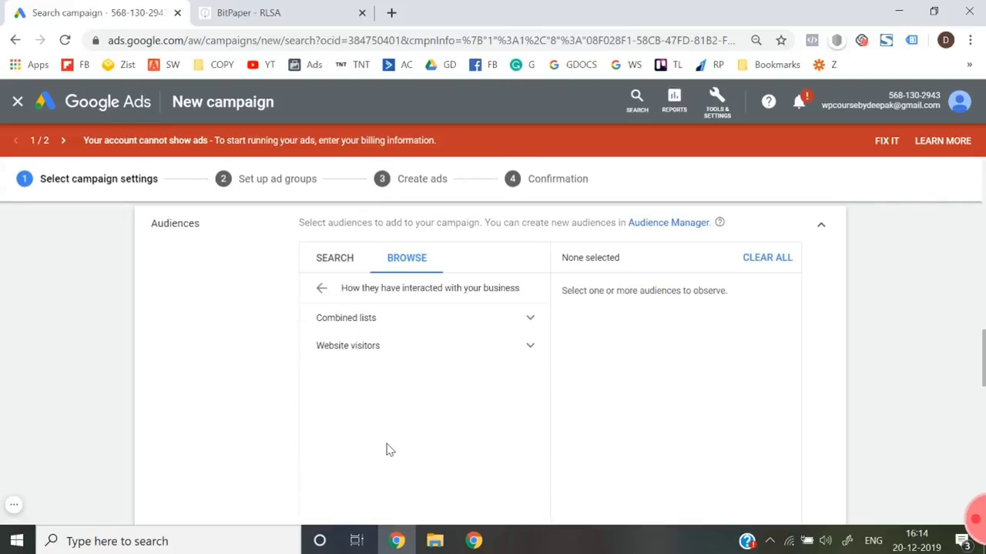
left_click(398, 347)
scroll(401, 389, "down", 1)
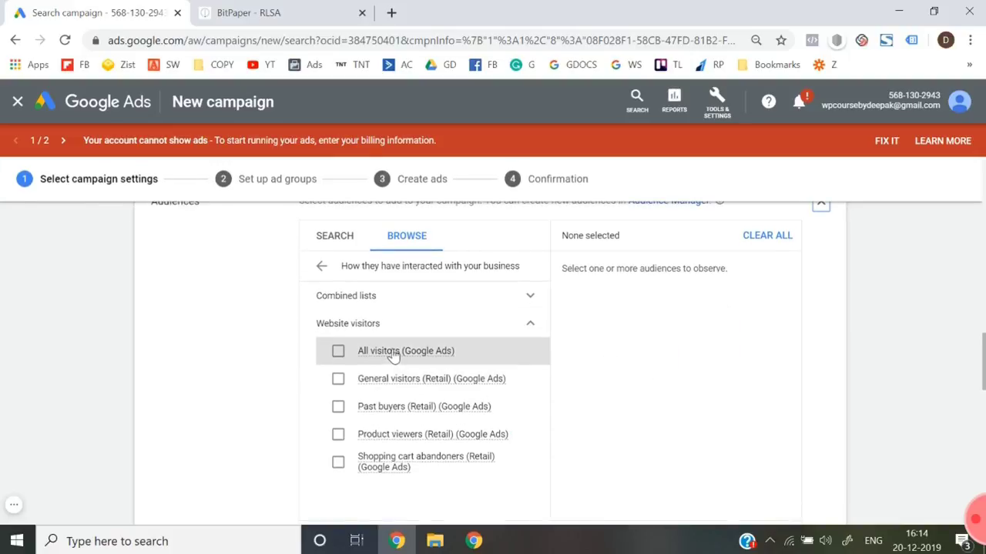
mouse_move(391, 354)
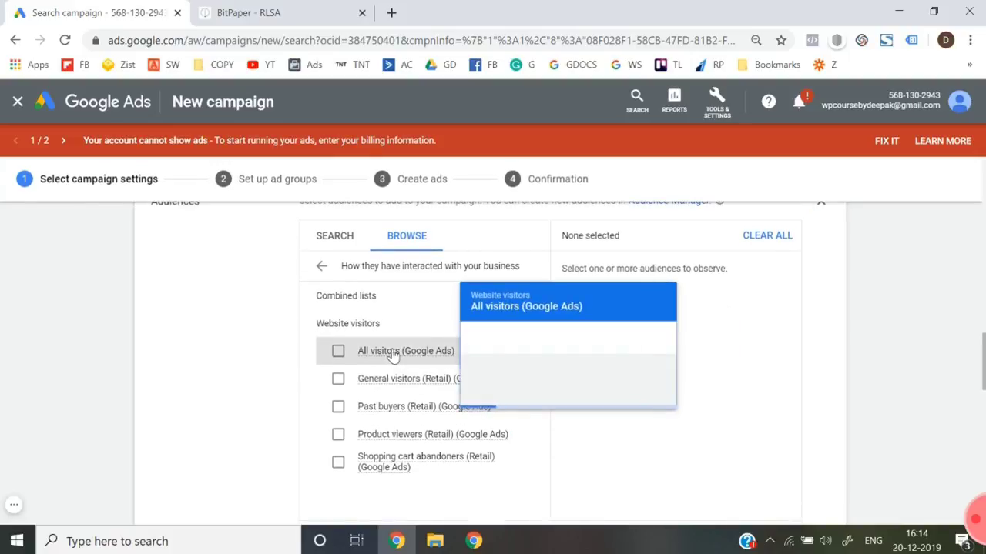
left_click(338, 352)
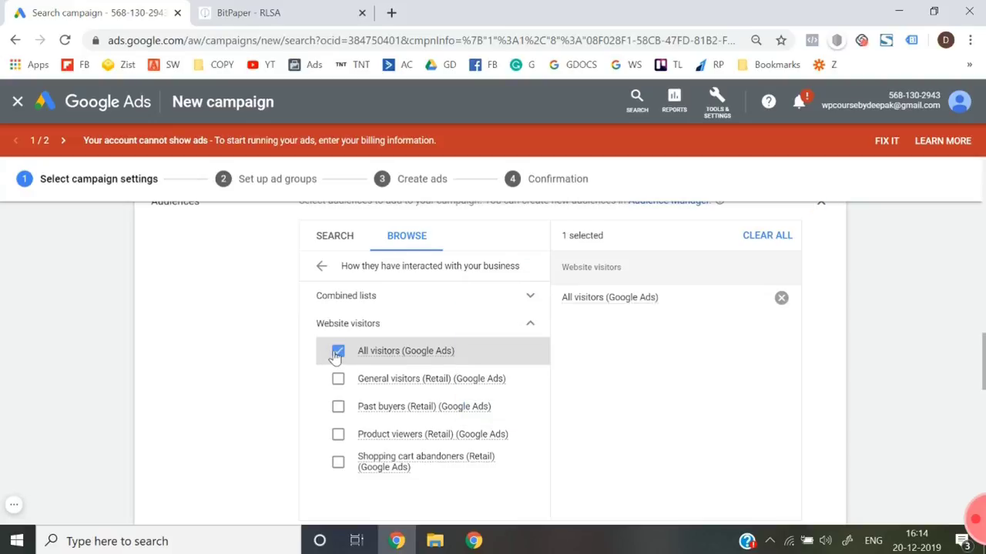
Step: Review the detailed demographics categories and the campaign's audience targeting setting options
left_click(322, 268)
left_click(357, 284)
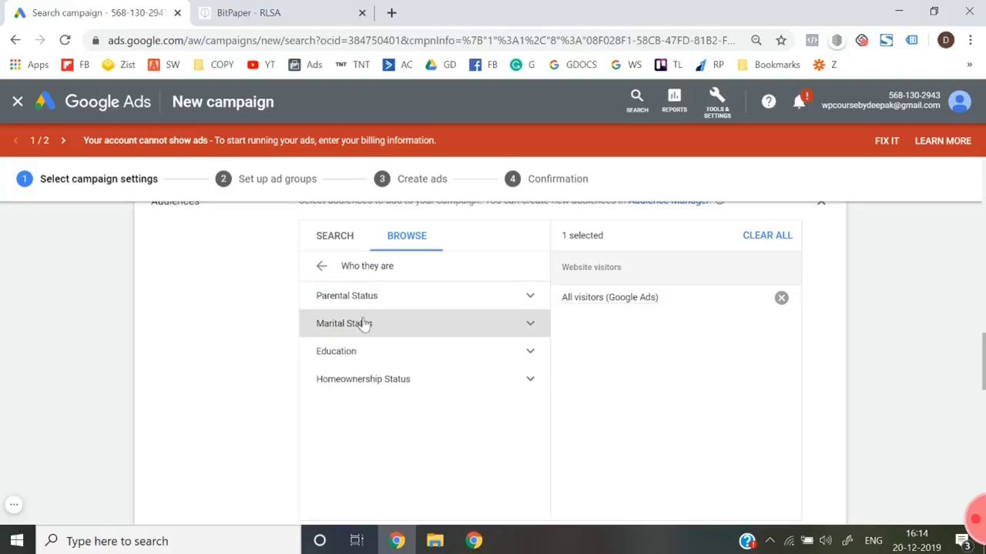
left_click(326, 269)
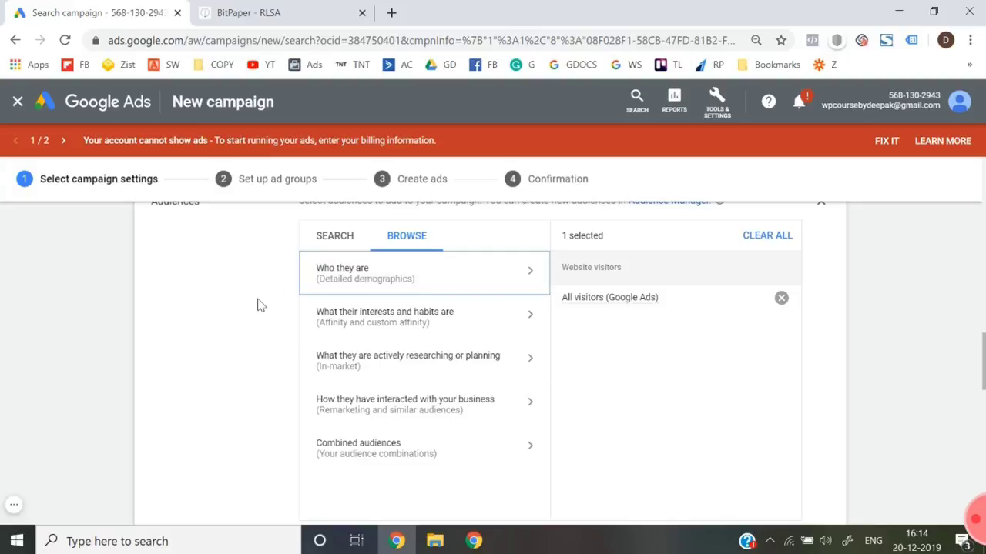
scroll(258, 306, "down", 3)
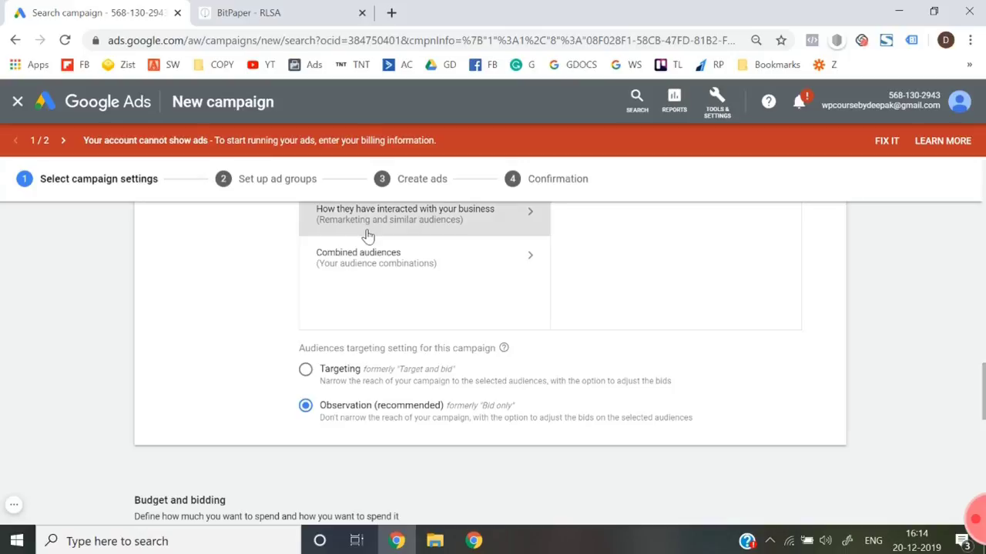
Step: Switch to the BitPaper whiteboard and handwrite Targeting and Observation side by side below the Audience heading, underlining both
left_click(246, 13)
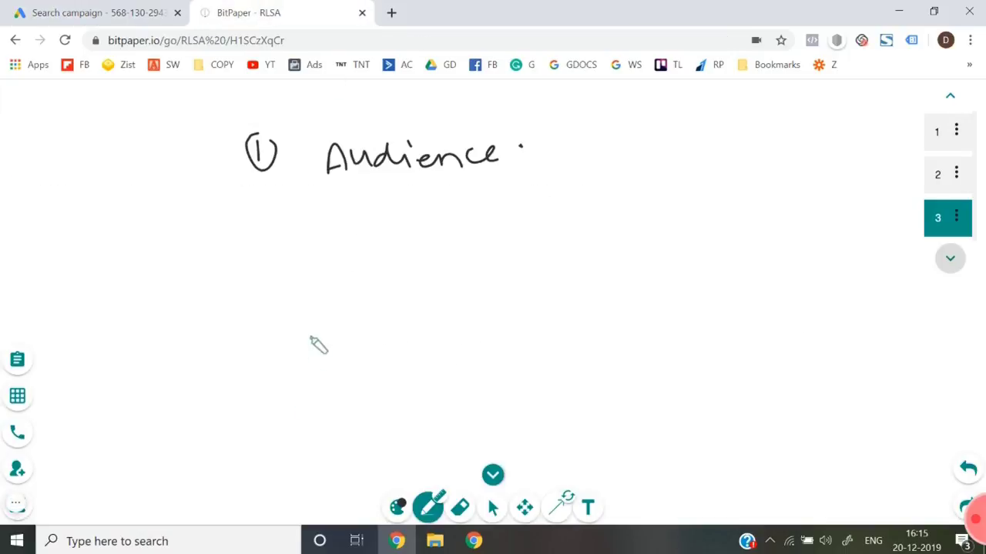
mouse_move(297, 239)
left_mouse_down()
mouse_move(375, 269)
mouse_move(388, 290)
mouse_move(445, 249)
mouse_move(465, 262)
mouse_move(492, 244)
mouse_move(495, 279)
left_mouse_up()
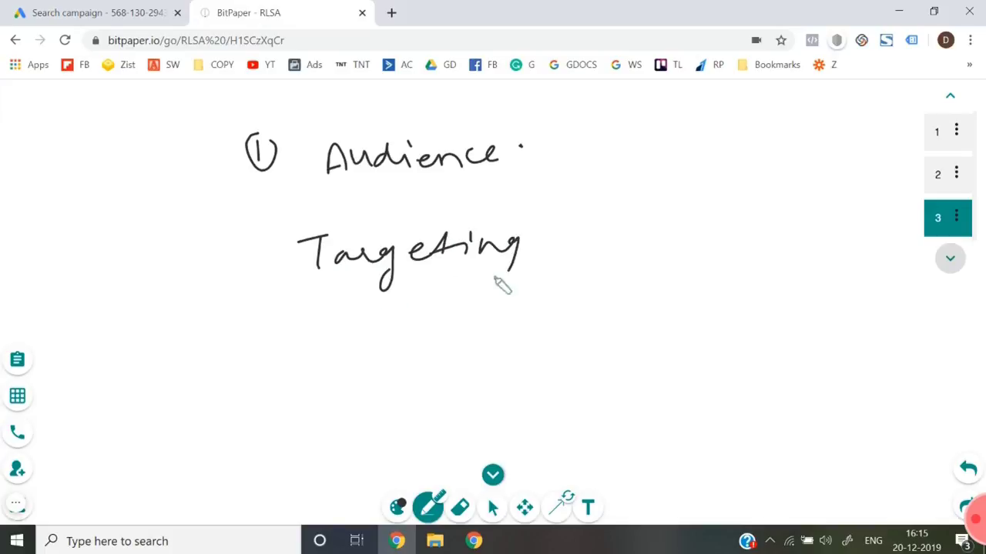
left_click_drag(264, 335, 627, 281)
mouse_move(678, 238)
left_mouse_down()
mouse_move(683, 244)
mouse_move(676, 237)
left_mouse_up()
mouse_move(690, 226)
left_mouse_down()
mouse_move(709, 254)
mouse_move(785, 259)
mouse_move(817, 226)
left_mouse_up()
mouse_move(712, 293)
left_mouse_down()
mouse_move(717, 304)
mouse_move(763, 304)
mouse_move(813, 276)
left_mouse_up()
left_click_drag(725, 326, 785, 314)
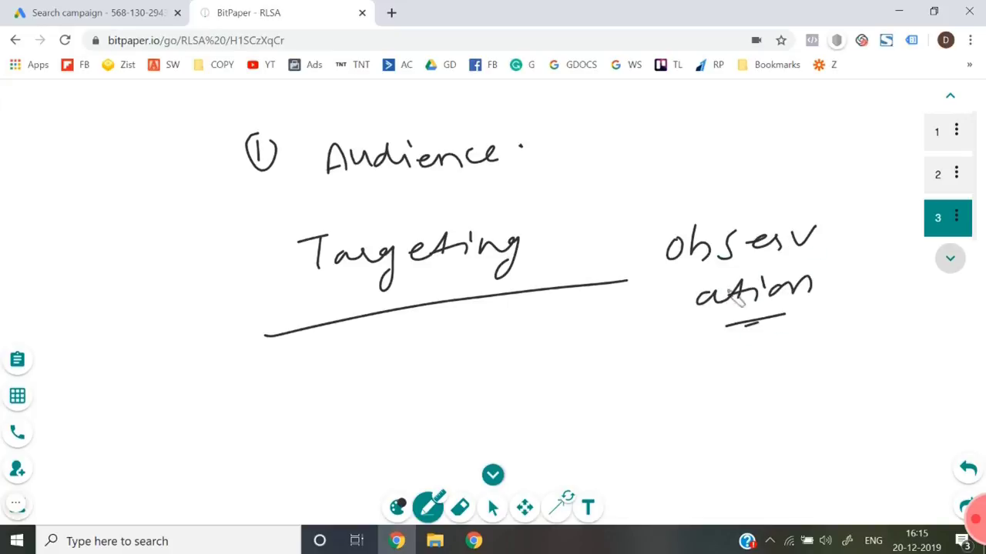
Step: Check the targeting setting in Google Ads, return to BitPaper and write an underlined Audience, an arrow to visitors and a circled plus under Targeting
left_click(99, 9)
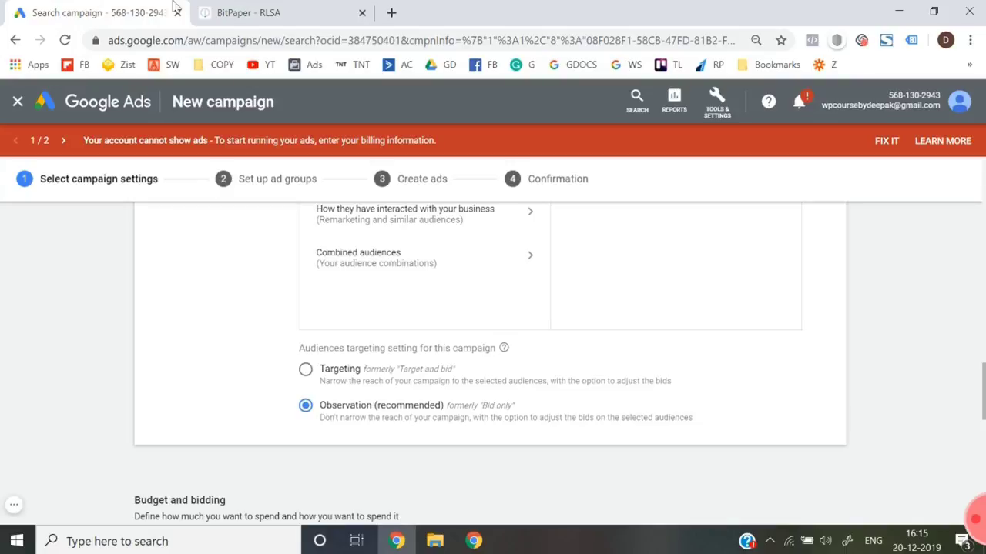
left_click(284, 8)
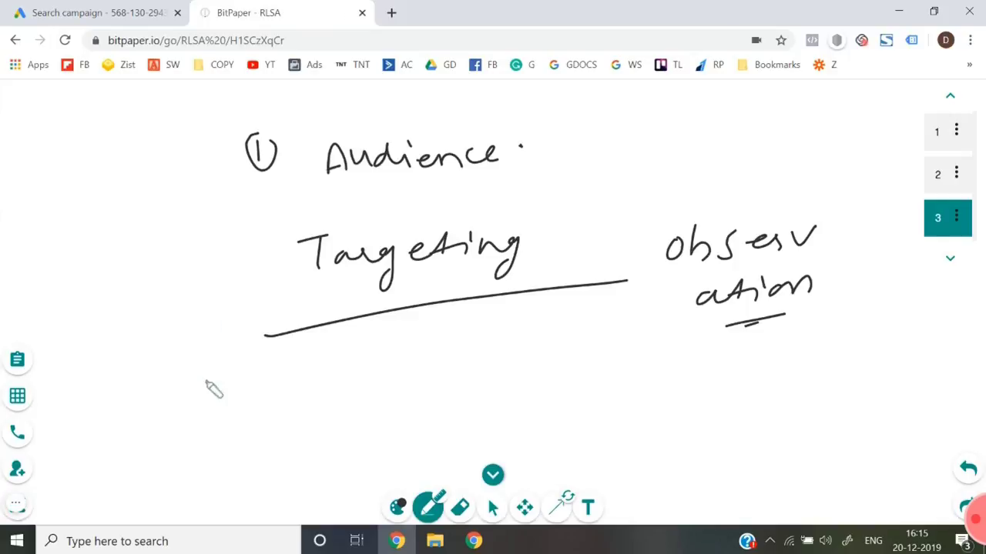
mouse_move(220, 370)
left_mouse_down()
mouse_move(219, 391)
mouse_move(356, 364)
mouse_move(405, 372)
mouse_move(323, 409)
mouse_move(479, 353)
mouse_move(454, 359)
left_mouse_up()
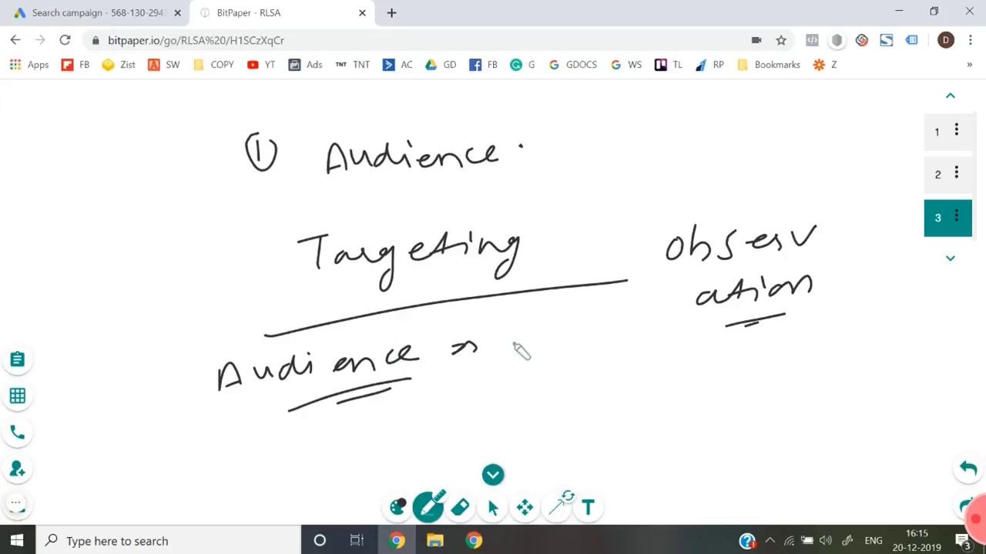
mouse_move(497, 332)
left_mouse_down()
mouse_move(515, 331)
mouse_move(525, 348)
mouse_move(650, 348)
mouse_move(636, 342)
left_mouse_up()
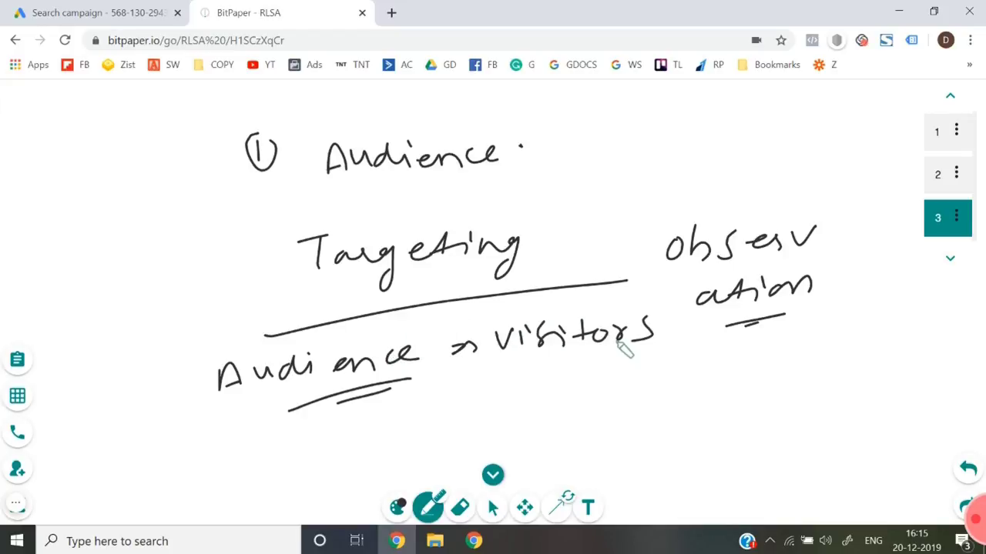
mouse_move(233, 442)
left_mouse_down()
mouse_move(266, 433)
mouse_move(260, 451)
left_mouse_up()
mouse_move(255, 417)
left_mouse_down()
mouse_move(275, 433)
mouse_move(267, 418)
left_mouse_up()
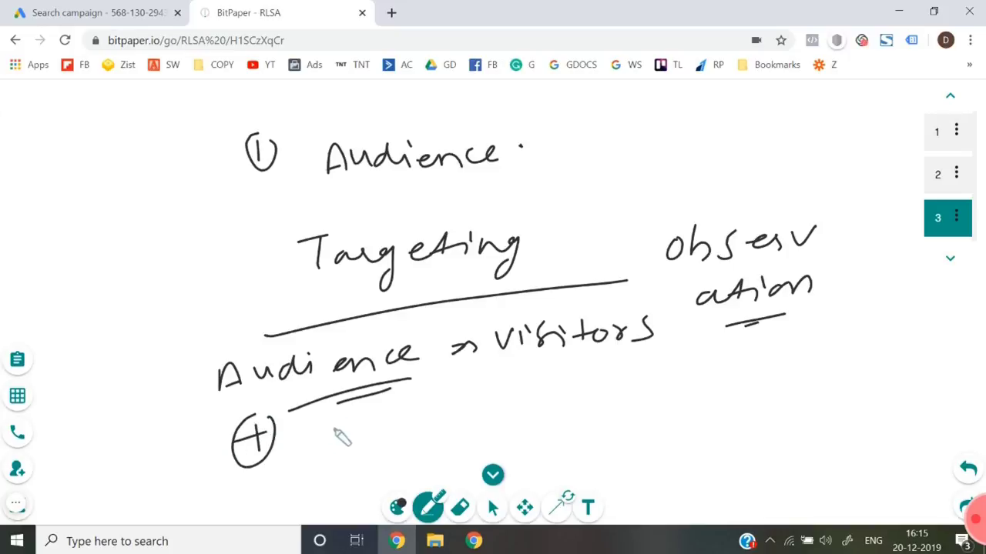
Step: Write Keyword beside the circled plus and draw lines above and below it
left_click_drag(333, 413, 335, 443)
mouse_move(356, 411)
left_mouse_down()
mouse_move(361, 443)
mouse_move(387, 440)
mouse_move(399, 455)
mouse_move(445, 420)
left_mouse_up()
left_click_drag(447, 422, 488, 414)
left_click_drag(495, 418, 528, 379)
left_click_drag(347, 464, 569, 416)
left_click_drag(407, 393, 532, 375)
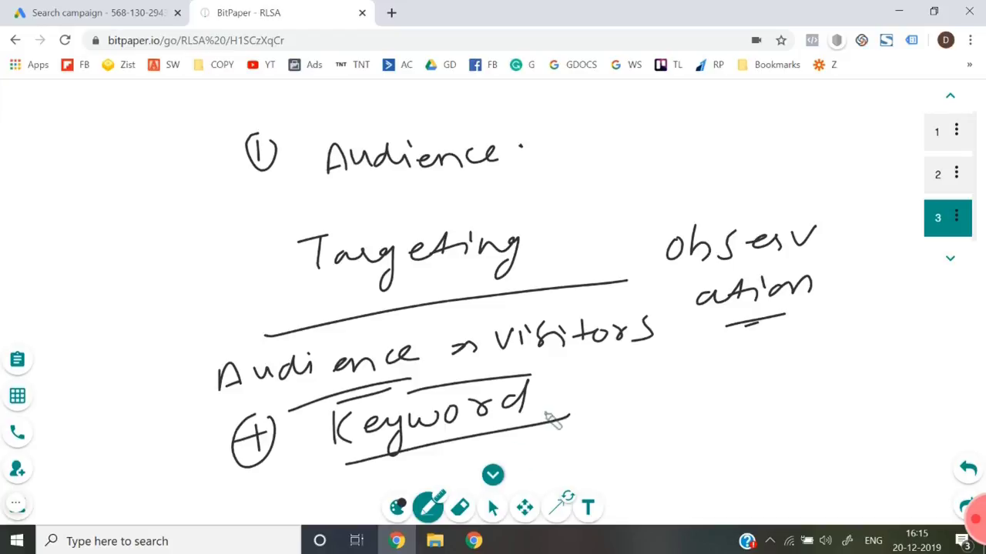
left_click_drag(538, 403, 550, 401)
Step: Glance at the Google Ads setting, return to BitPaper, tick visitors and Keyword, and enclose both lines in large brackets
left_click(96, 12)
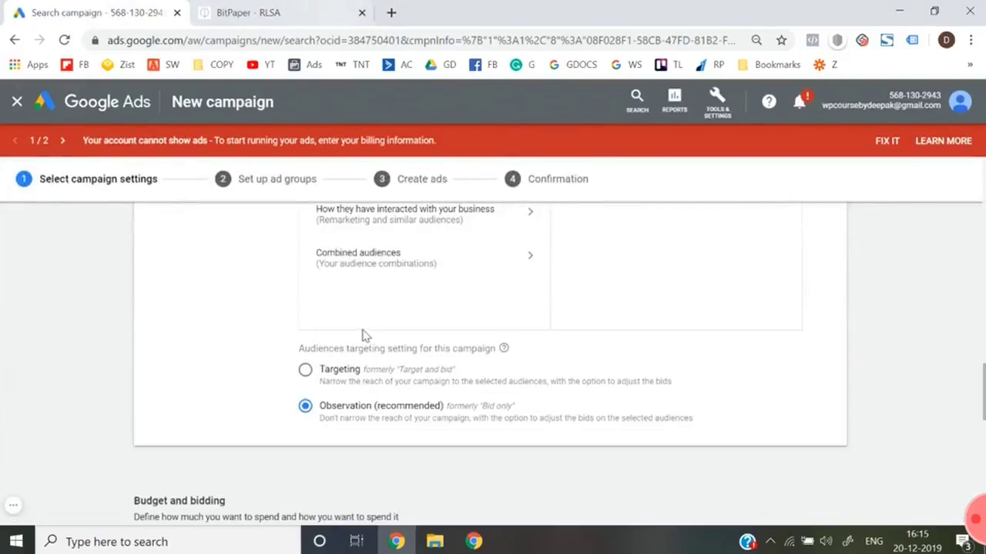
left_click(231, 12)
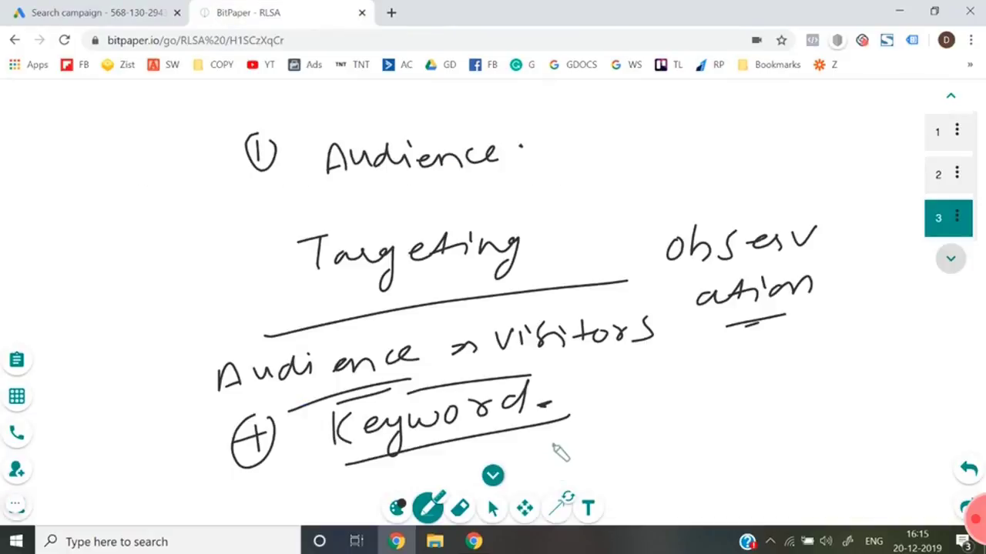
left_click_drag(582, 353, 629, 347)
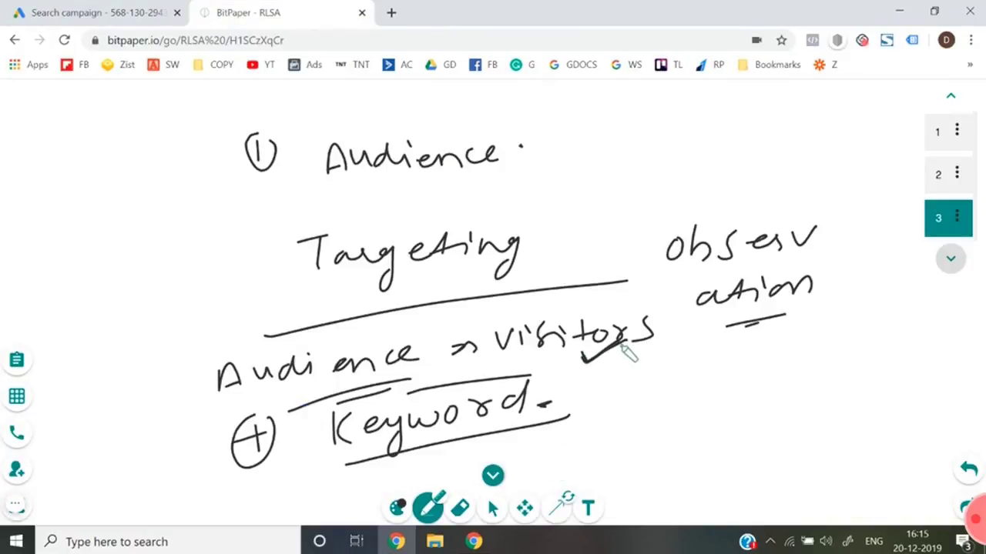
mouse_move(524, 431)
left_mouse_down()
mouse_move(571, 415)
mouse_move(533, 439)
mouse_move(569, 419)
left_mouse_up()
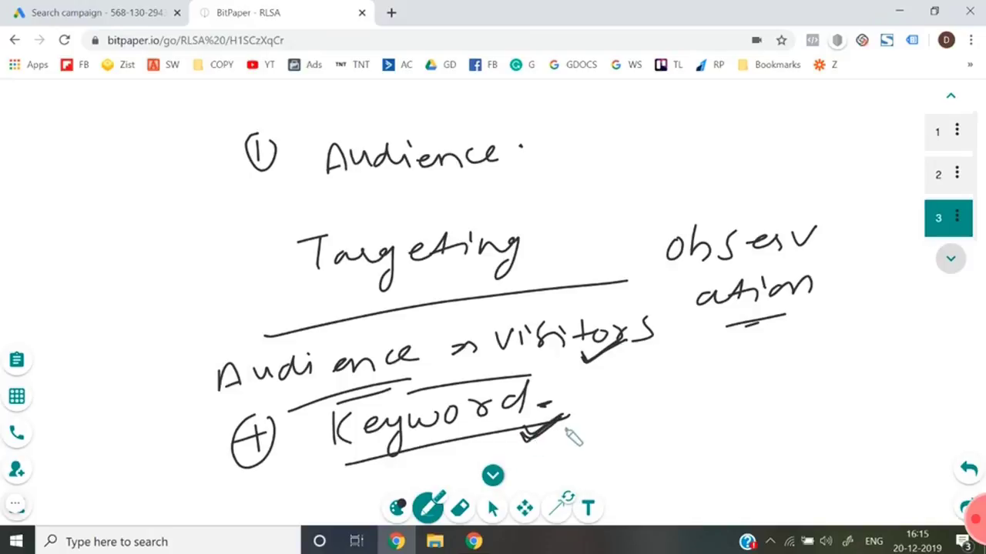
left_click_drag(176, 383, 202, 379)
mouse_move(187, 384)
left_mouse_down()
mouse_move(198, 457)
mouse_move(225, 455)
left_mouse_up()
left_click_drag(656, 308, 667, 419)
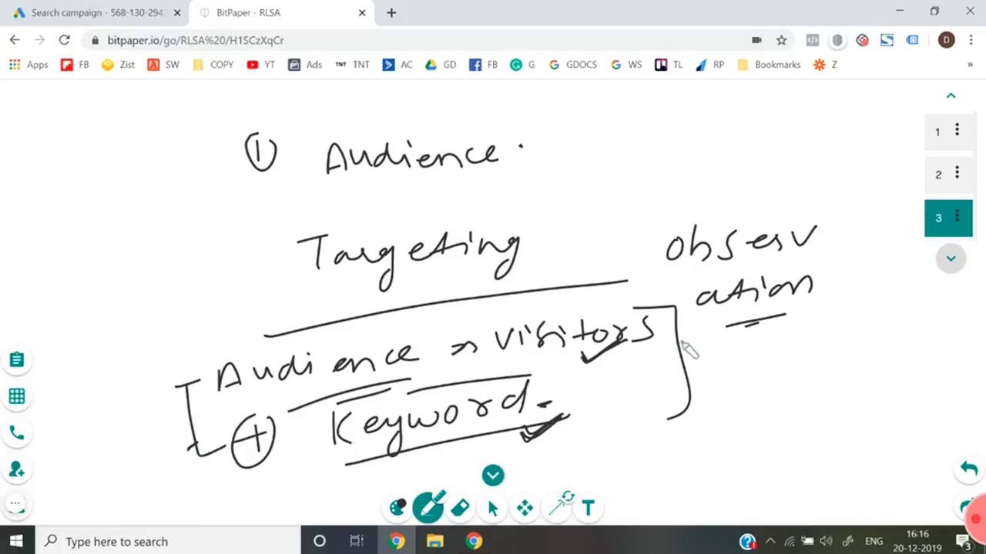
Step: Write visitors and Keyw under Observation, underline both words and put a circled or between them
left_click_drag(680, 339, 783, 321)
mouse_move(776, 327)
left_mouse_down()
mouse_move(780, 335)
mouse_move(818, 330)
mouse_move(854, 345)
mouse_move(871, 331)
mouse_move(902, 347)
mouse_move(906, 335)
left_mouse_up()
mouse_move(789, 383)
left_mouse_down()
mouse_move(790, 410)
mouse_move(833, 402)
mouse_move(857, 415)
left_mouse_up()
mouse_move(867, 385)
left_mouse_down()
mouse_move(869, 394)
mouse_move(886, 385)
left_mouse_up()
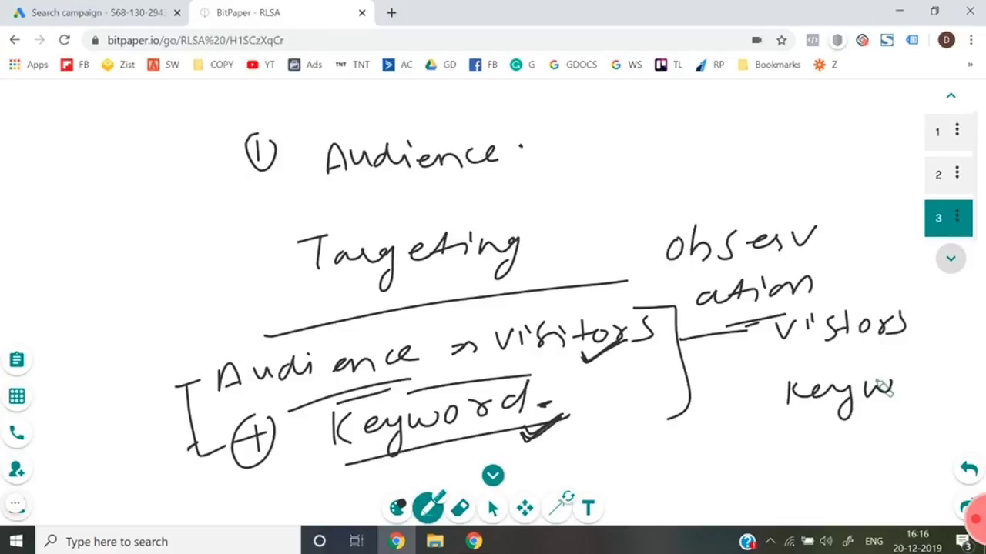
mouse_move(766, 348)
left_mouse_down()
mouse_move(911, 332)
mouse_move(921, 340)
left_mouse_up()
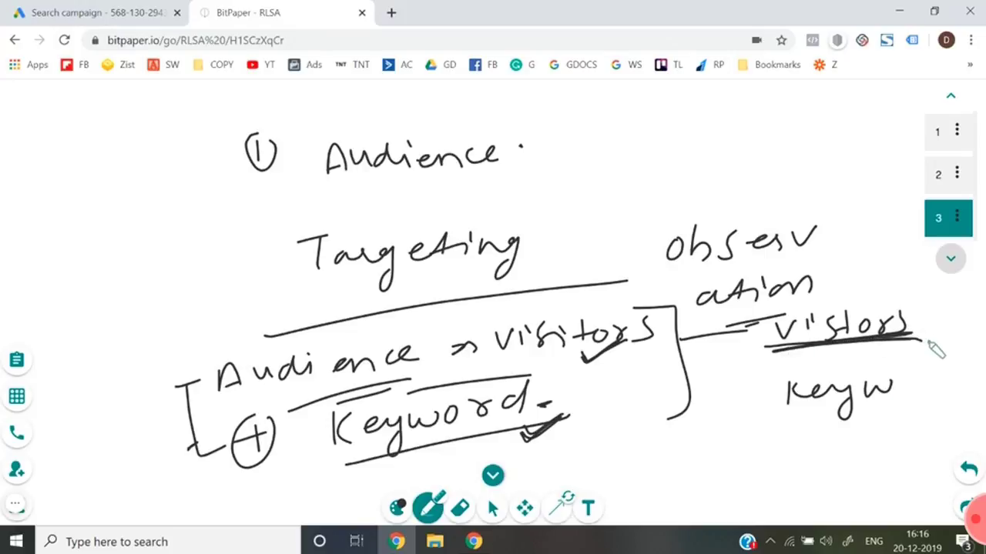
left_click_drag(786, 416, 866, 413)
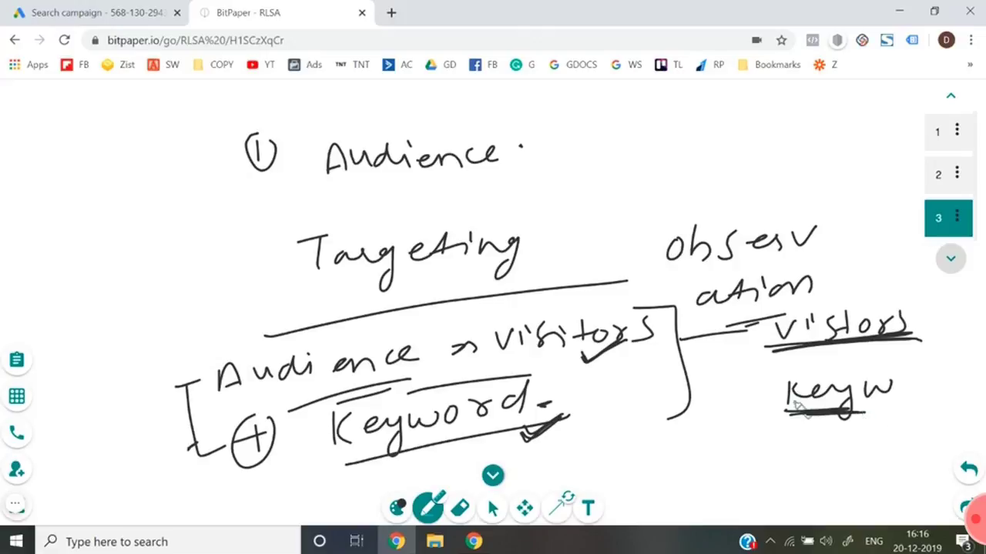
left_click_drag(836, 366, 865, 364)
mouse_move(870, 345)
left_mouse_down()
mouse_move(820, 367)
mouse_move(878, 348)
left_mouse_up()
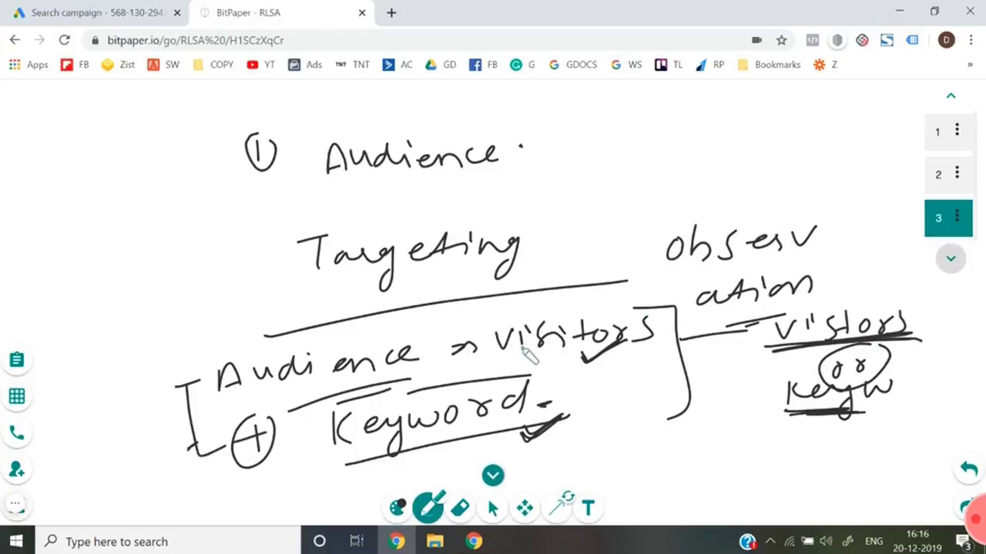
Step: Underline visitors under Targeting, mark the end of Keyword with a slash and add an opening bracket before each word
left_click_drag(499, 355, 585, 346)
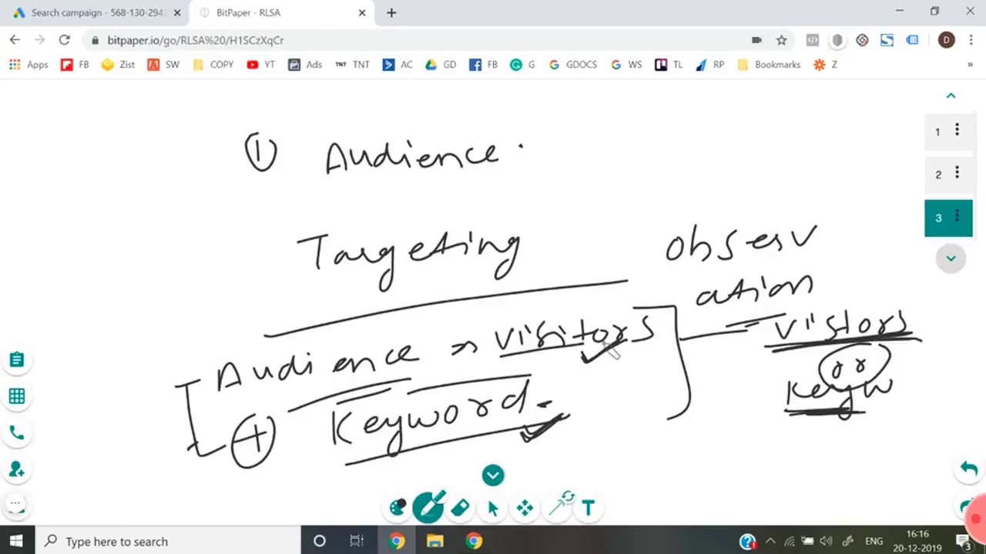
left_click_drag(539, 413, 560, 387)
mouse_move(484, 310)
left_mouse_down()
mouse_move(480, 352)
mouse_move(493, 362)
left_mouse_up()
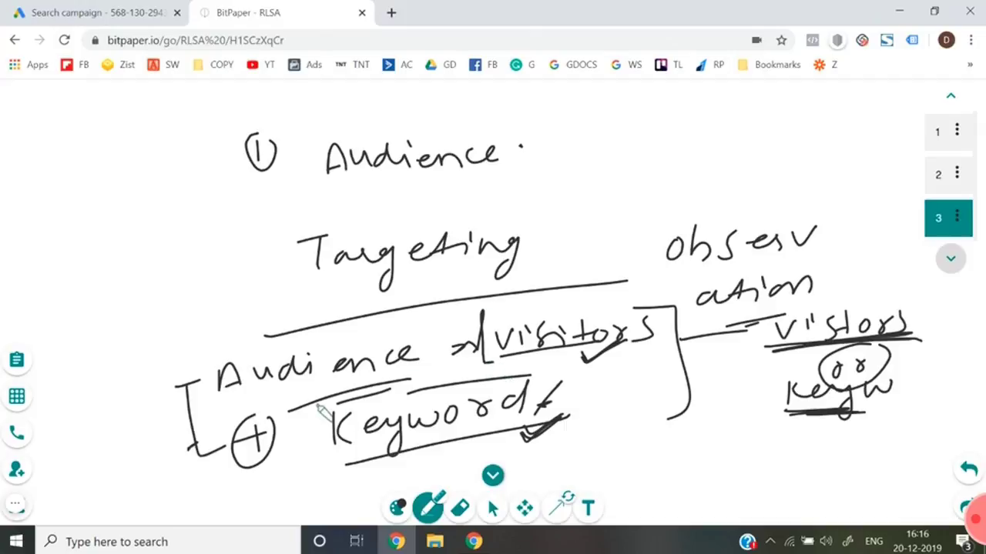
mouse_move(320, 403)
left_mouse_down()
mouse_move(324, 475)
mouse_move(352, 472)
left_mouse_up()
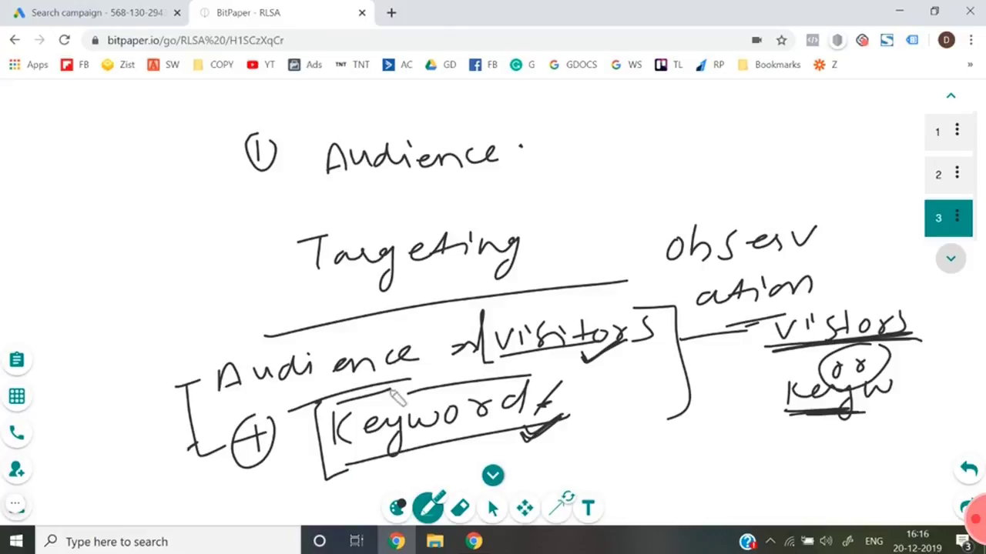
Step: Draw an arrow-like mark beside the Audience heading, and underline and circle the word Targeting
left_click_drag(559, 150, 543, 196)
mouse_move(583, 131)
left_mouse_down()
mouse_move(585, 163)
mouse_move(620, 177)
left_mouse_up()
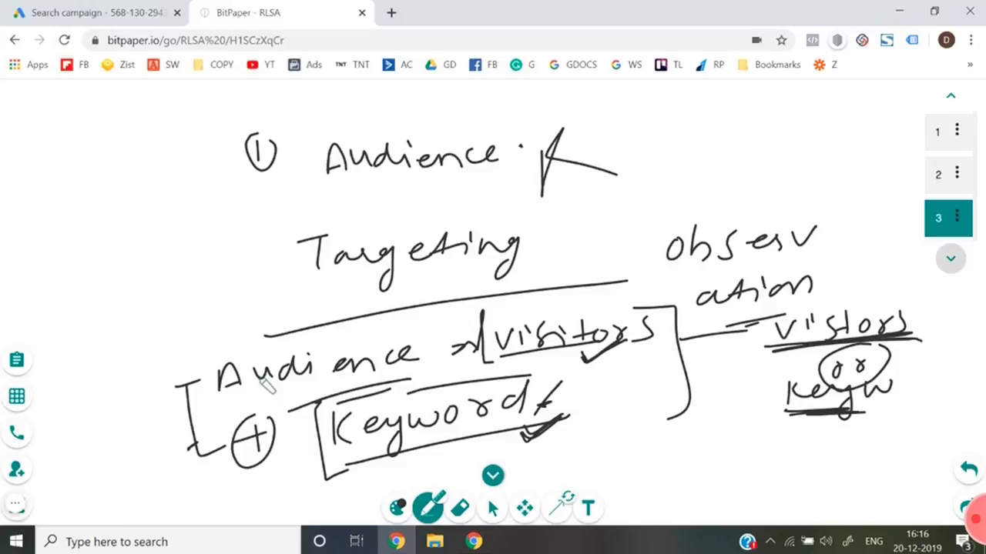
mouse_move(343, 285)
left_mouse_down()
mouse_move(503, 281)
mouse_move(306, 235)
mouse_move(496, 260)
left_mouse_up()
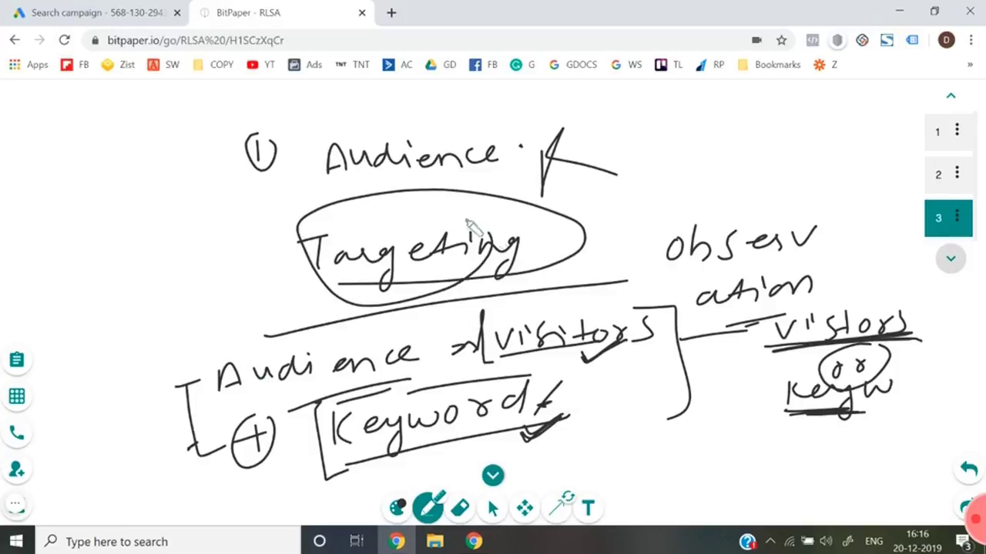
Step: Draw a second circle around the word Targeting and add a large opening bracket alongside the Observation column
mouse_move(471, 224)
left_mouse_down()
mouse_move(419, 291)
mouse_move(432, 275)
left_mouse_up()
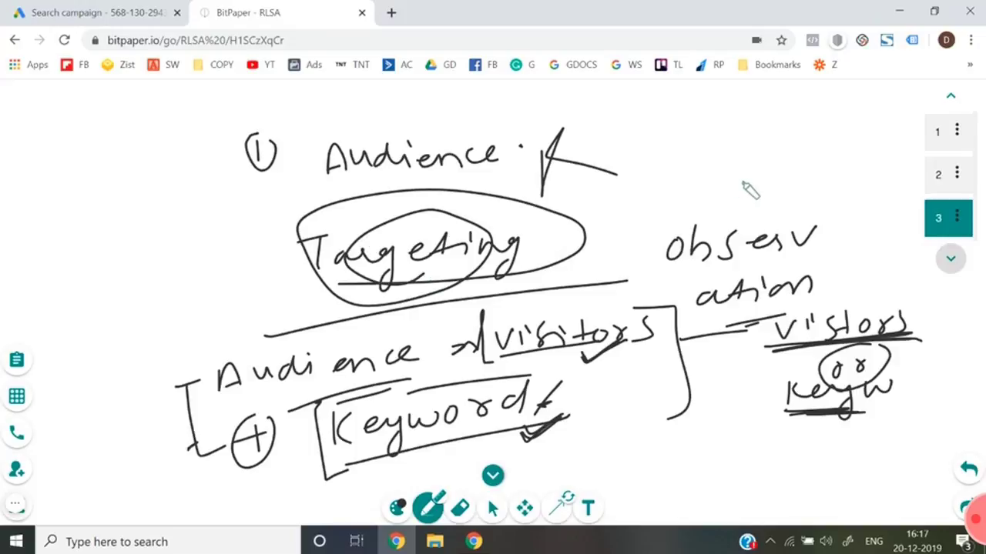
mouse_move(731, 177)
left_mouse_down()
mouse_move(677, 209)
mouse_move(732, 332)
mouse_move(729, 422)
left_mouse_up()
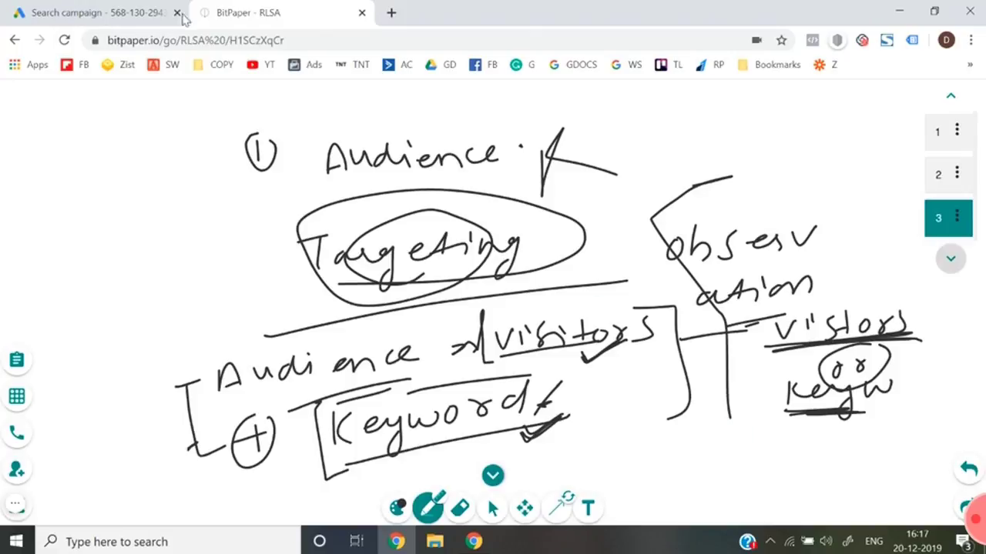
Step: Switch to Google Ads, set the campaign's audience setting to Targeting, and enter an average daily budget of ₹1000
left_click(134, 11)
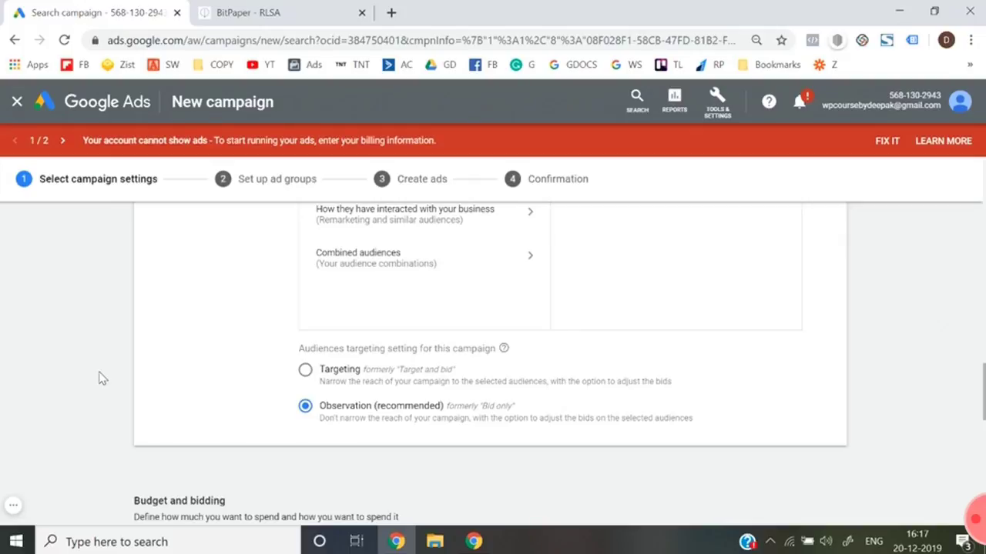
left_click(305, 376)
scroll(68, 363, "down", 3)
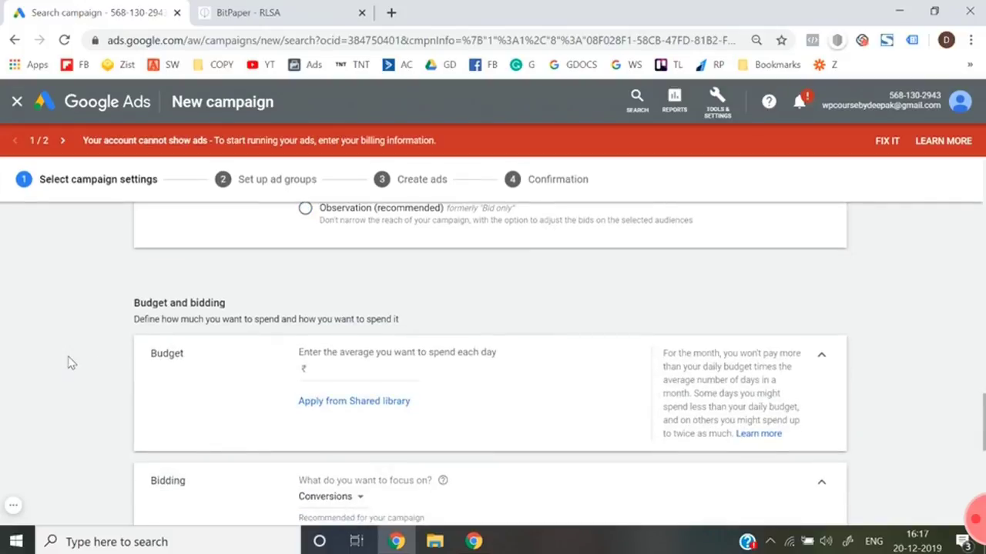
scroll(68, 363, "down", 2)
left_click(337, 277)
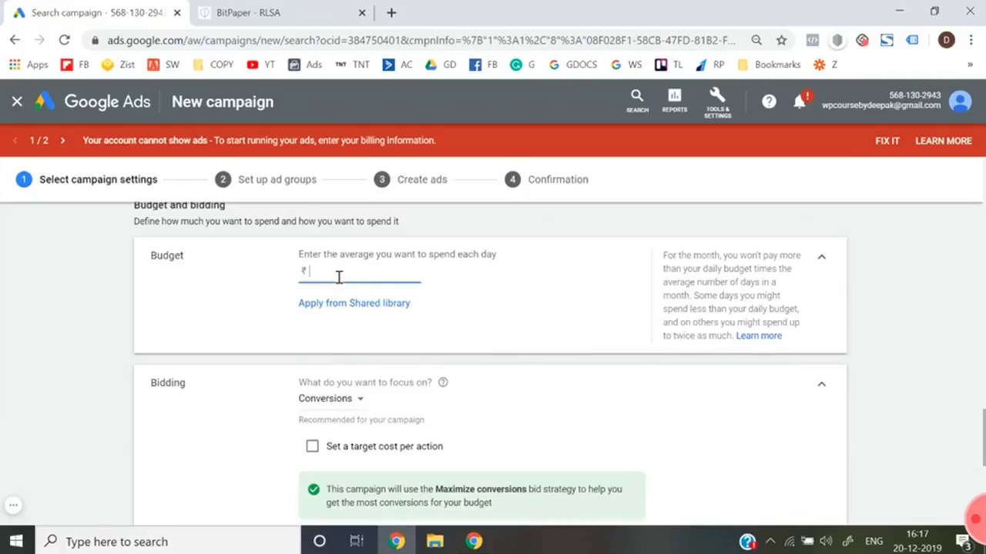
type("1000")
left_click(124, 309)
Step: Select a bid strategy directly and set it to Manual CPC
scroll(124, 309, "down", 2)
left_click(344, 239)
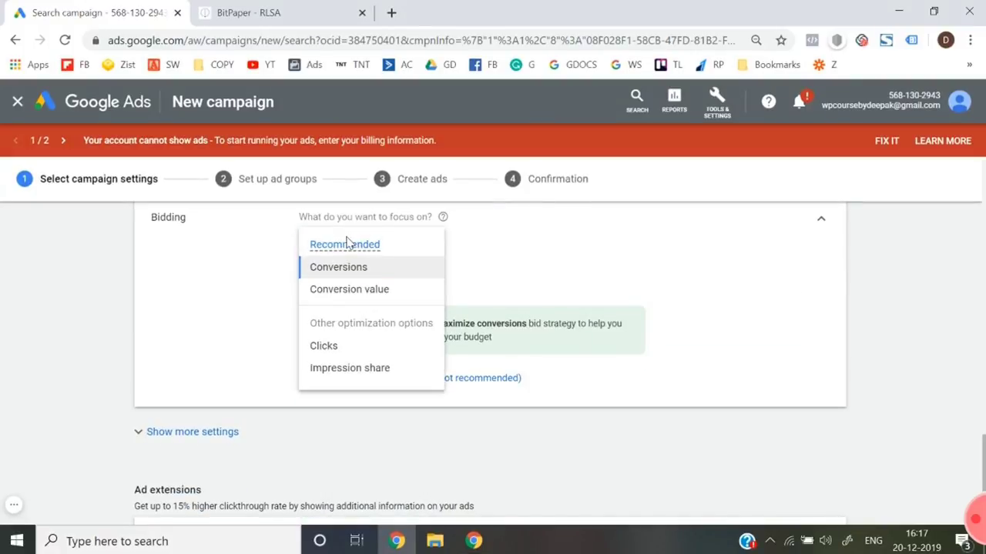
left_click(481, 382)
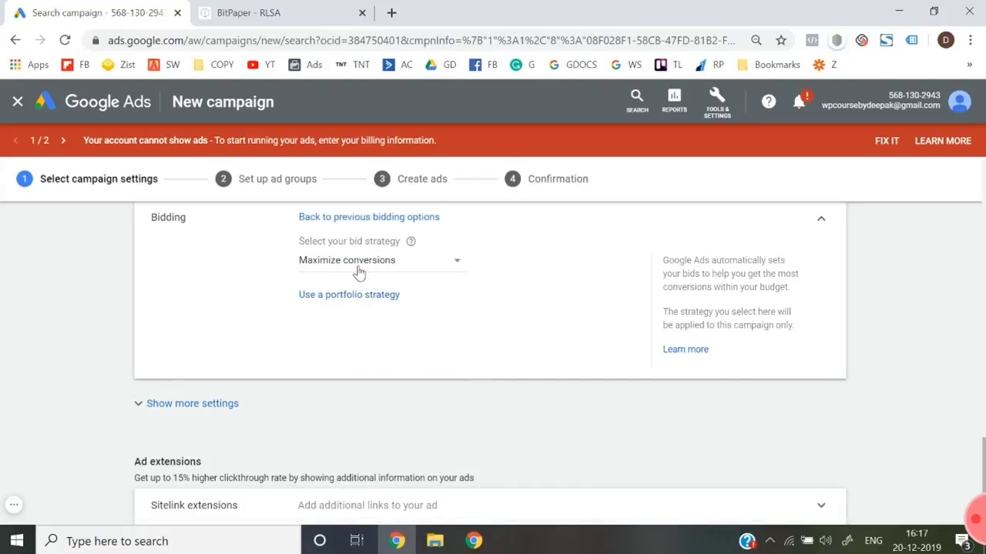
left_click(355, 268)
left_click(338, 464)
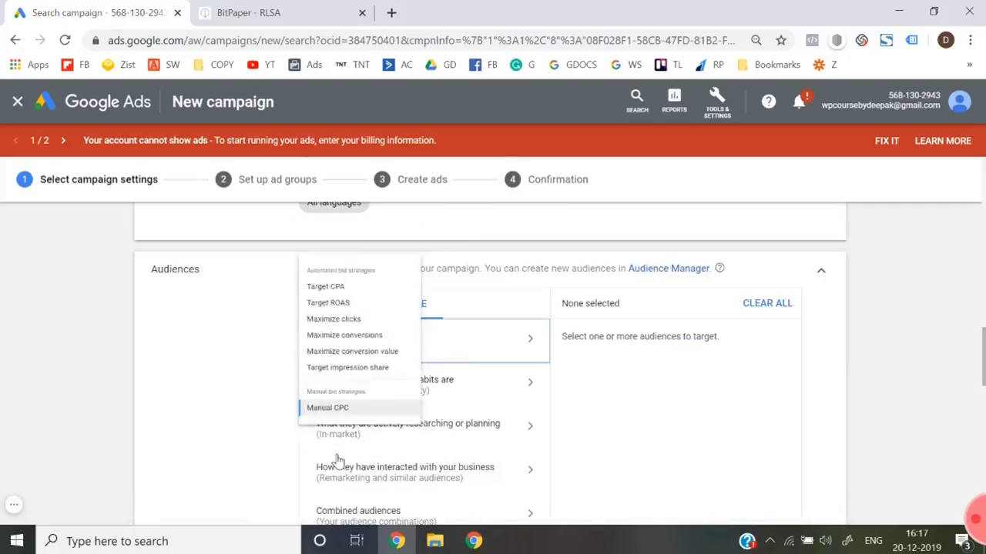
Step: Add the website visitors remarketing list All visitors (Google Ads) to the campaign's audiences
scroll(96, 381, "down", 1)
scroll(95, 382, "up", 2)
scroll(96, 381, "down", 5)
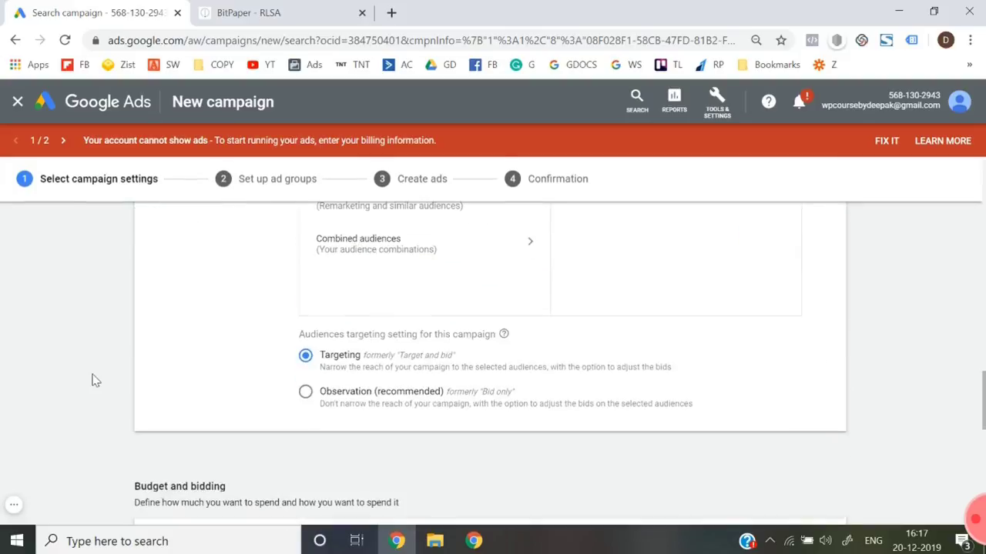
scroll(95, 381, "up", 1)
scroll(91, 380, "up", 2)
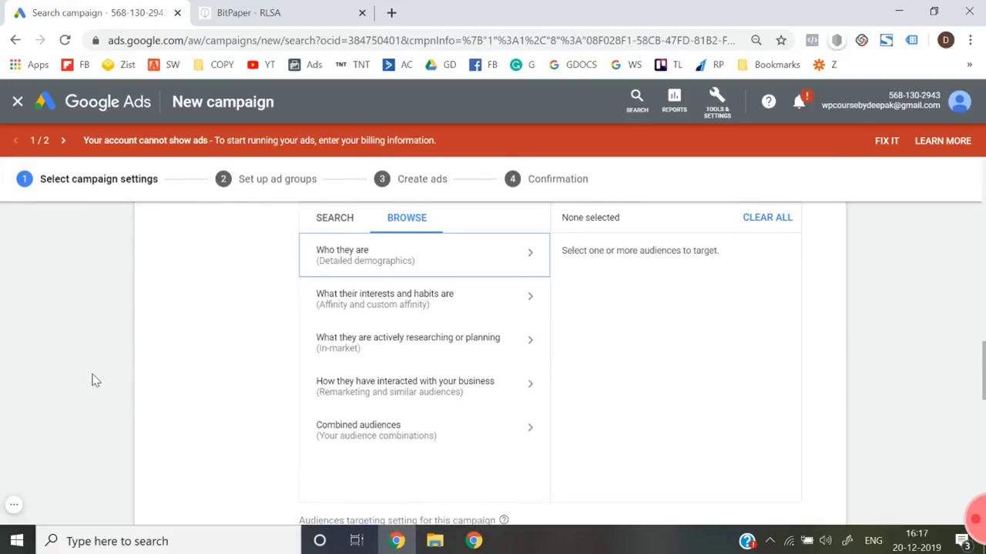
left_click(384, 393)
left_click(405, 312)
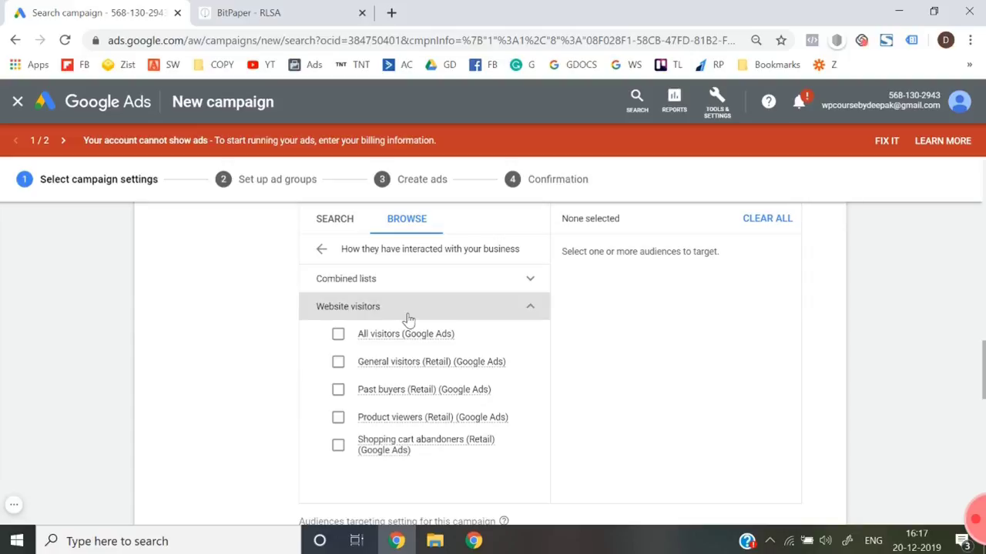
left_click(338, 333)
Step: Turn off the Enhanced CPC option for the Manual CPC bidding
scroll(132, 363, "down", 5)
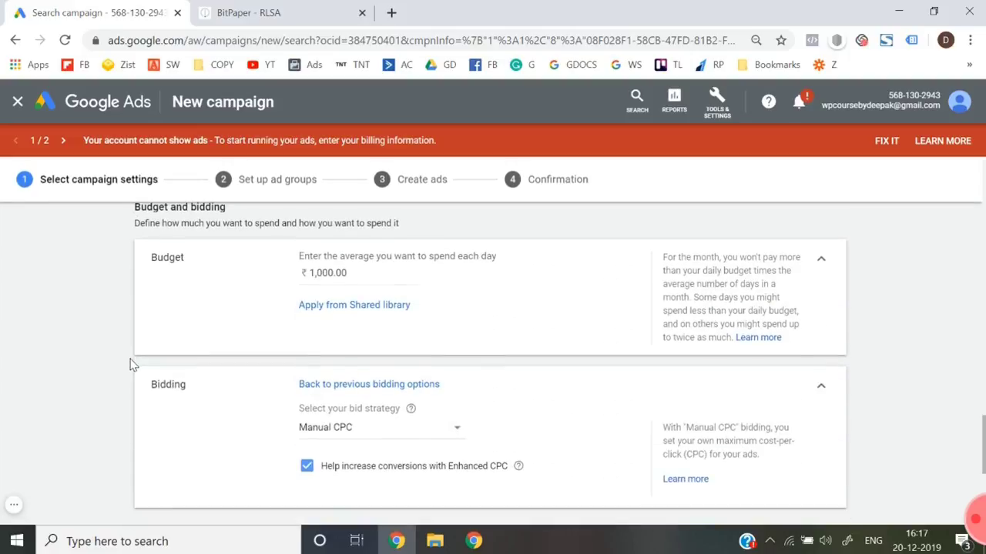
scroll(132, 365, "down", 2)
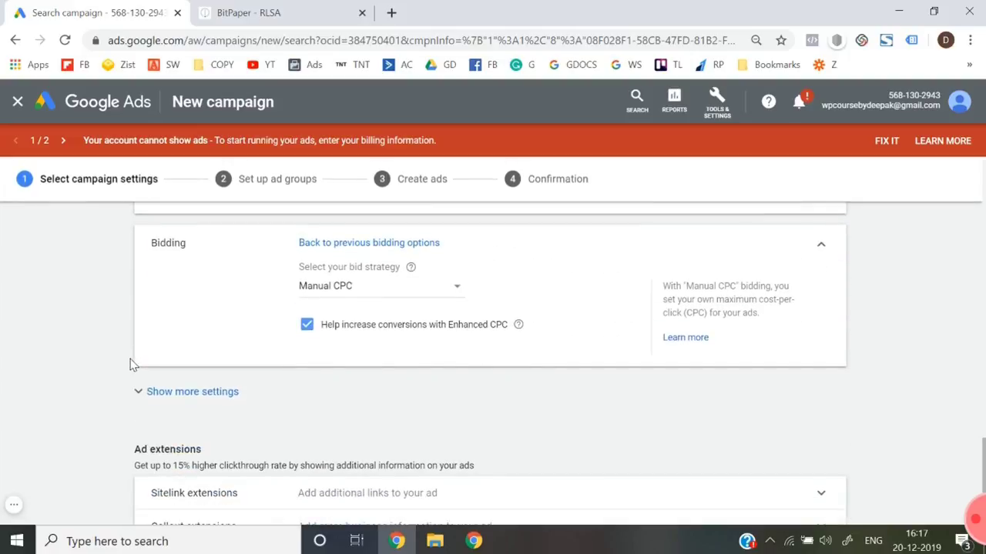
left_click(306, 324)
Step: Expand the additional campaign settings, review them with the ad extensions, and save to continue to ad group setup
left_click(172, 462)
scroll(77, 419, "down", 2)
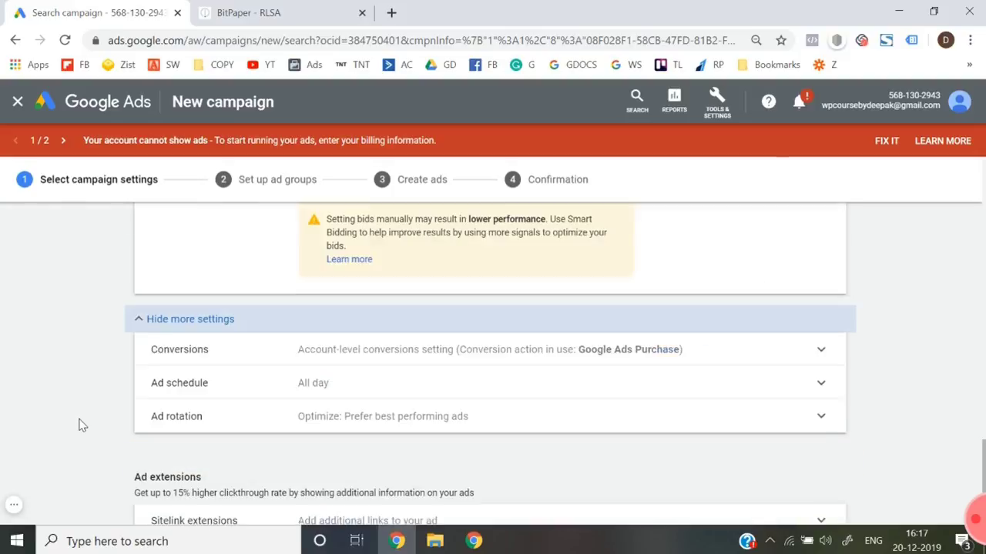
scroll(82, 426, "down", 1)
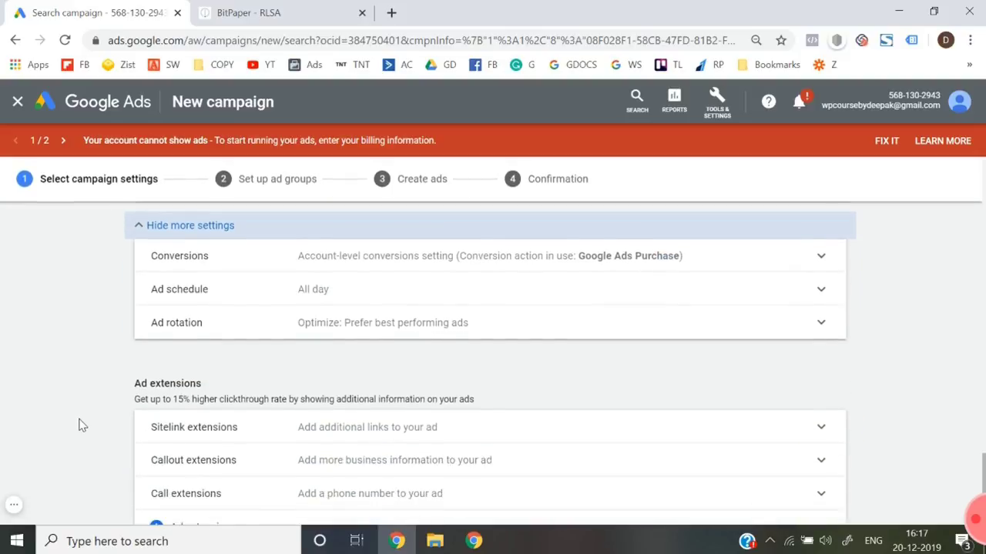
scroll(80, 423, "down", 2)
left_click(183, 484)
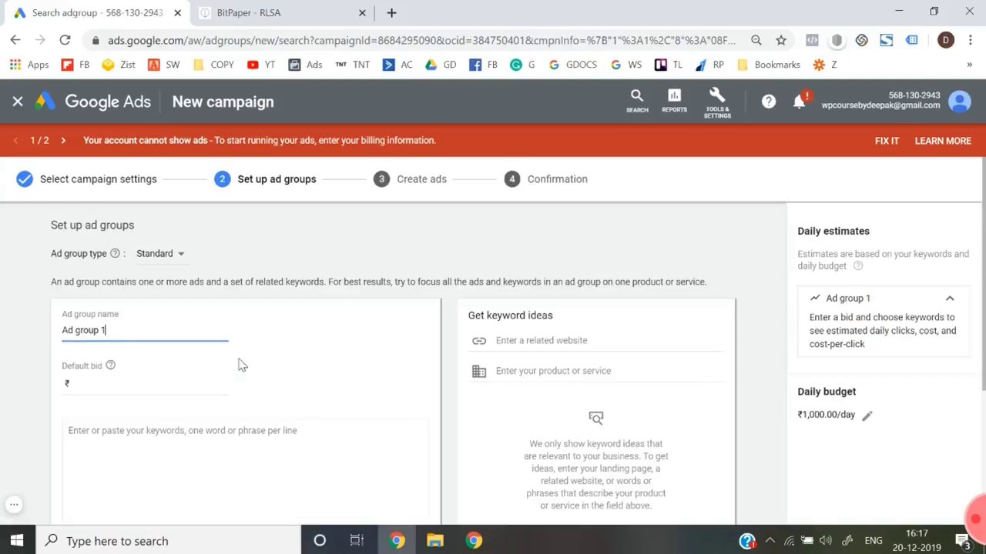
Step: Name the ad group Bodybuilding and set its default bid to ₹34
key("ctrl+a")
type("Bodybuilding")
scroll(116, 346, "down", 1)
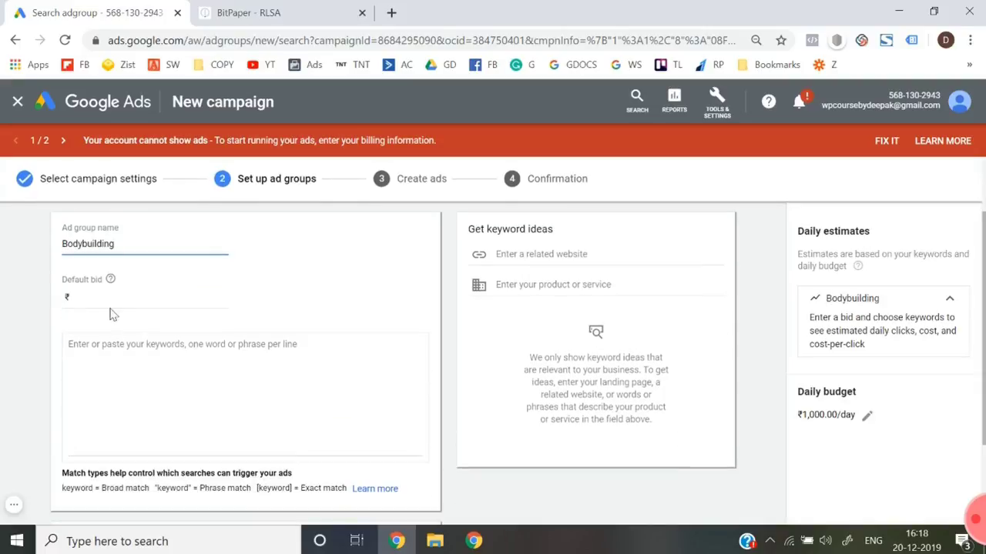
left_click(107, 301)
type("34")
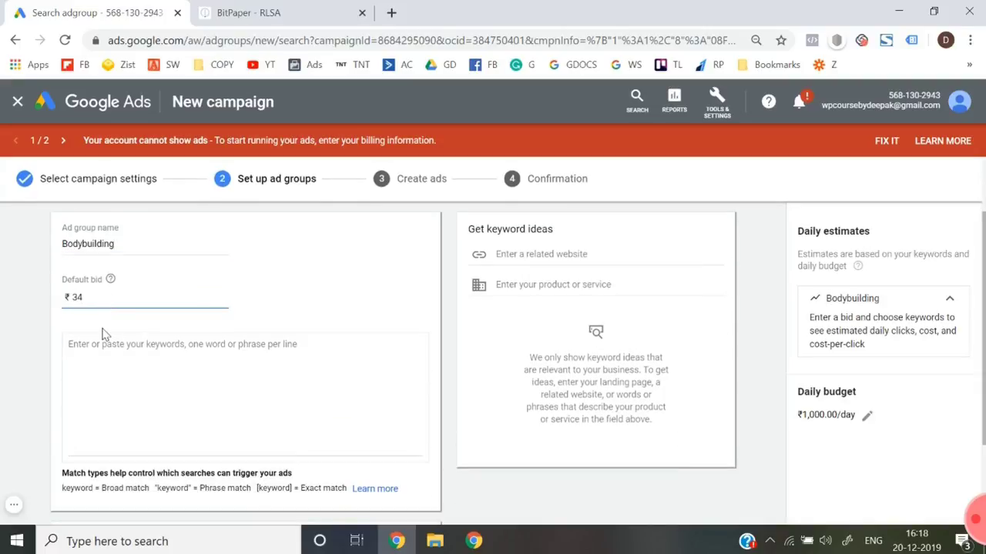
Step: Add the exact match keyword [bodybuilding] to the ad group
left_click(102, 336)
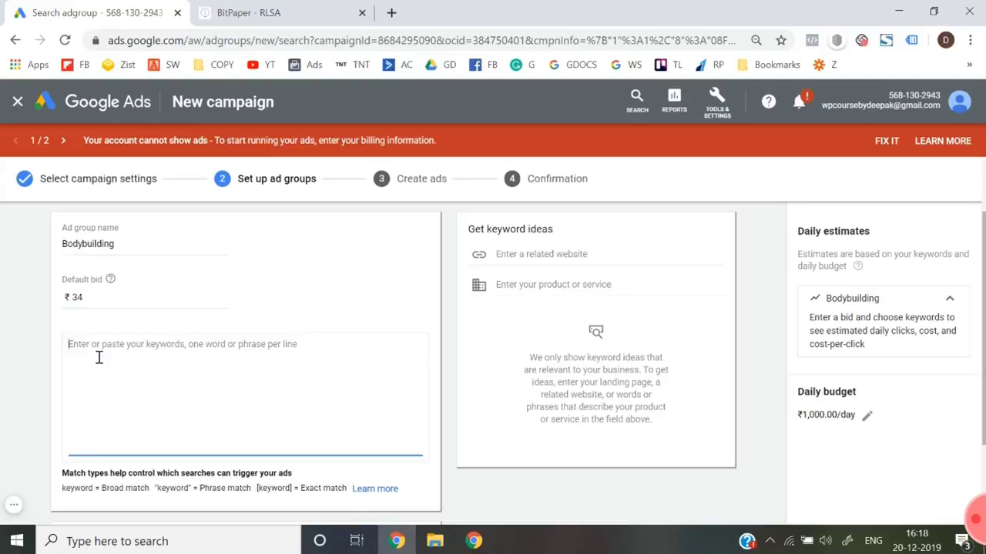
type("[")
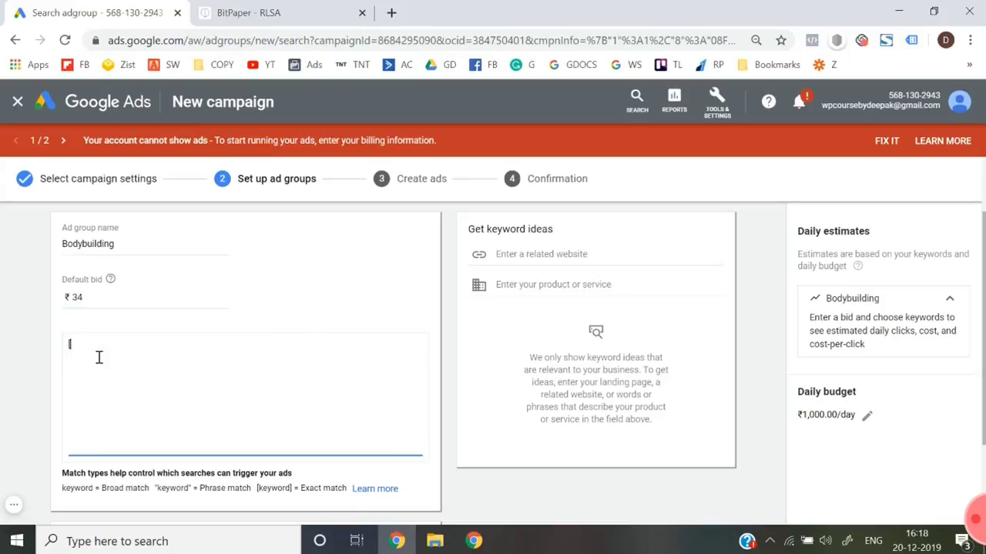
type("bodybuilding\\")
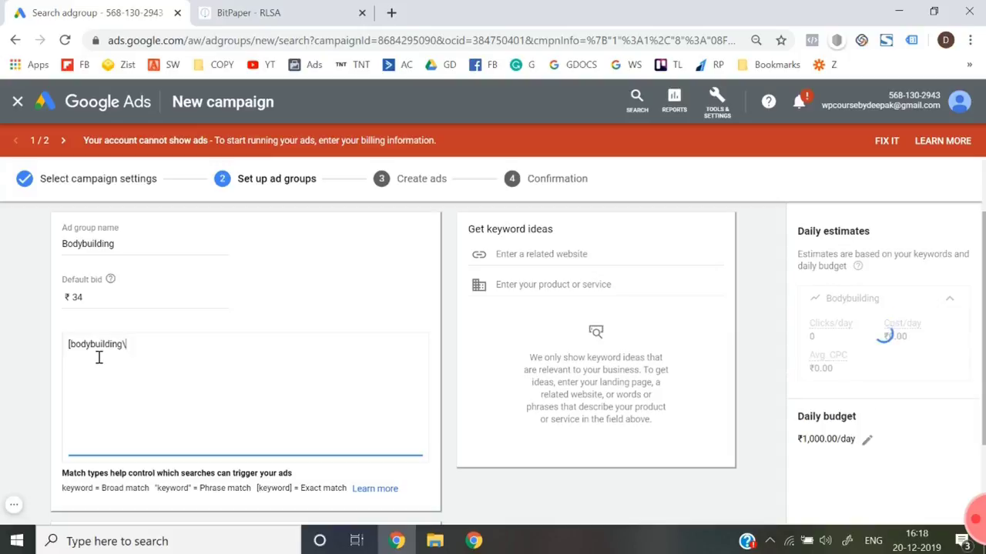
key("BackSpace")
type("]")
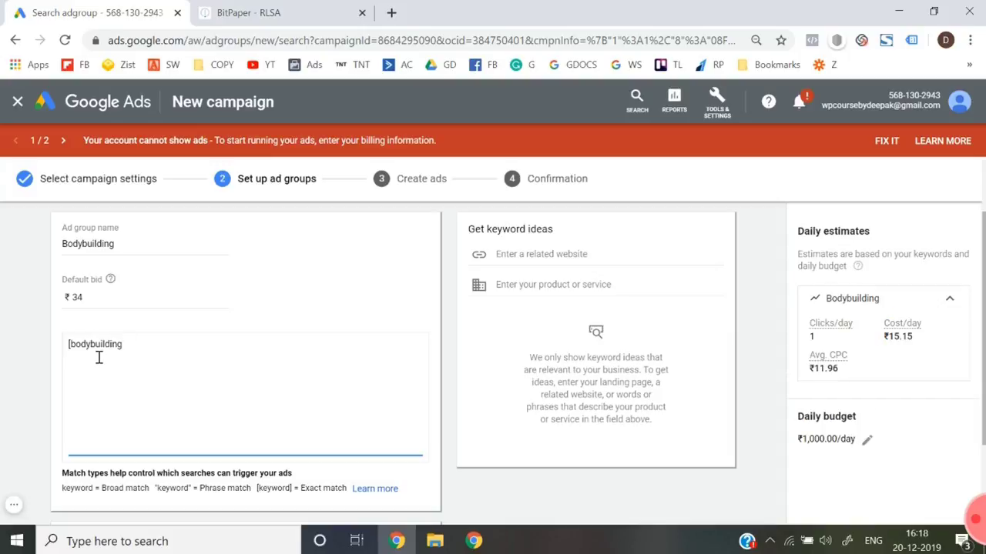
type("]")
left_click(8, 373)
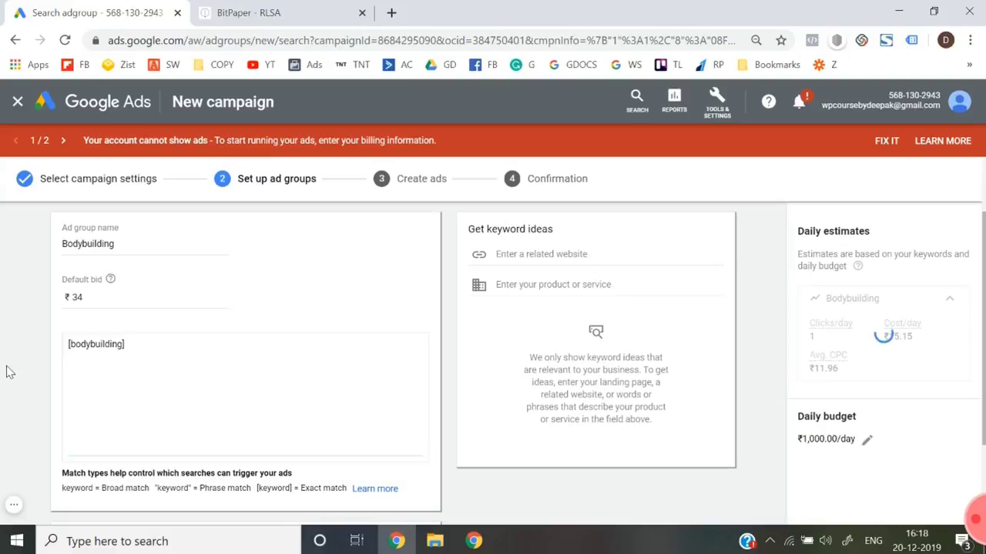
Step: Review the ad group's name, bid and keyword, and save it to continue to ad creation
scroll(8, 372, "down", 2)
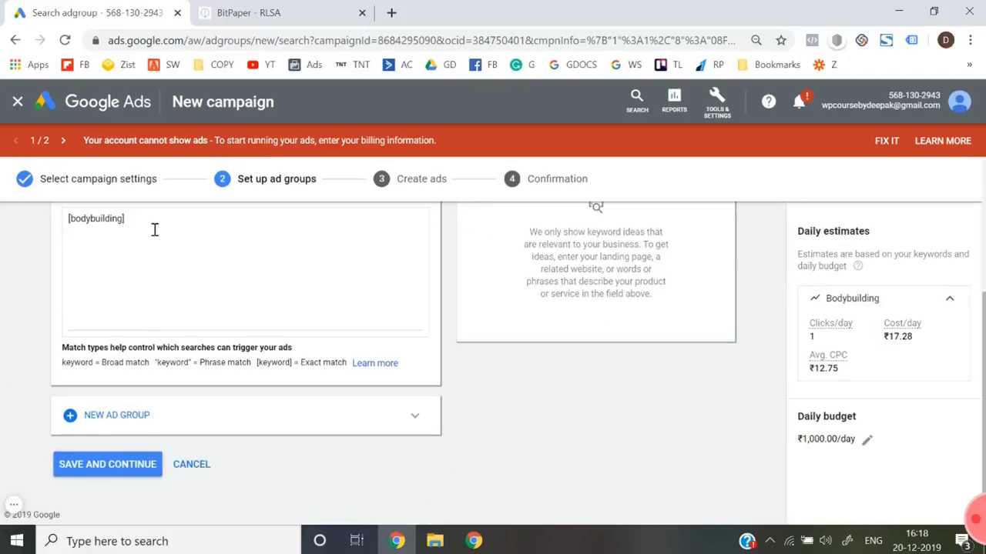
scroll(128, 229, "up", 2)
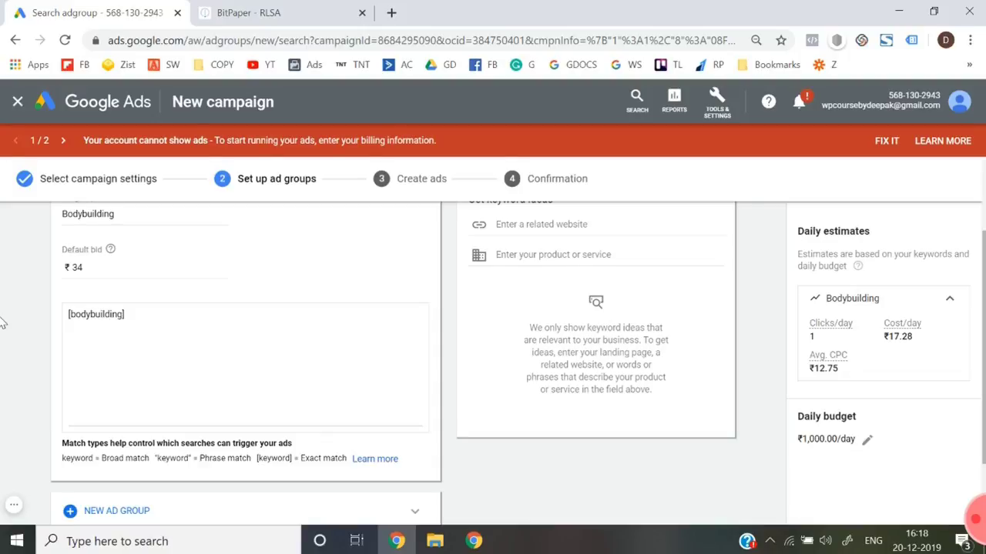
scroll(15, 324, "up", 1)
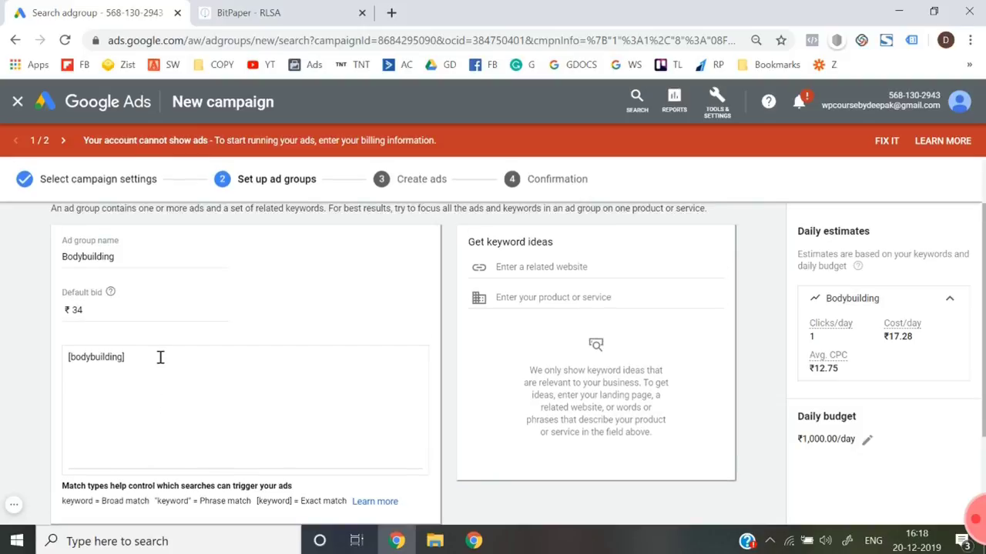
scroll(14, 363, "down", 2)
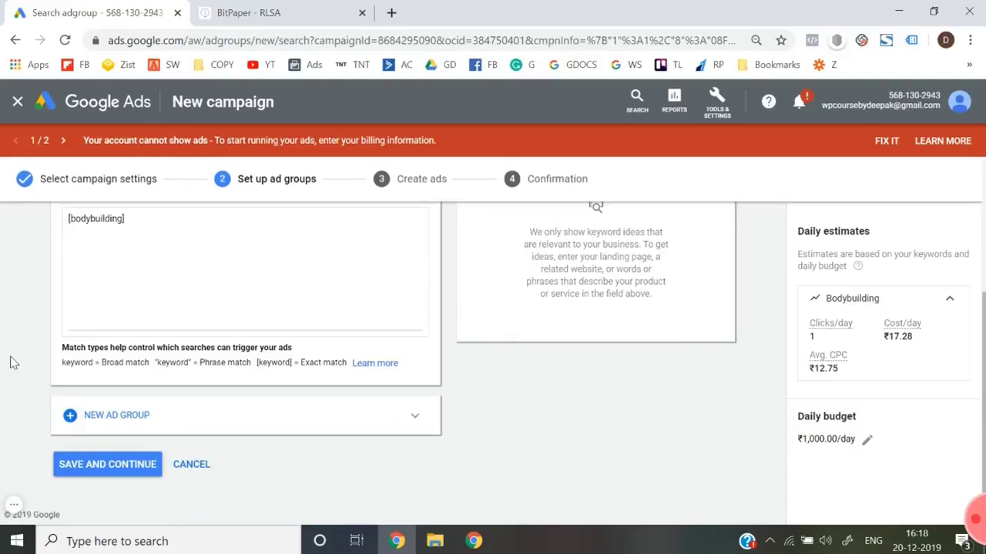
left_click(89, 473)
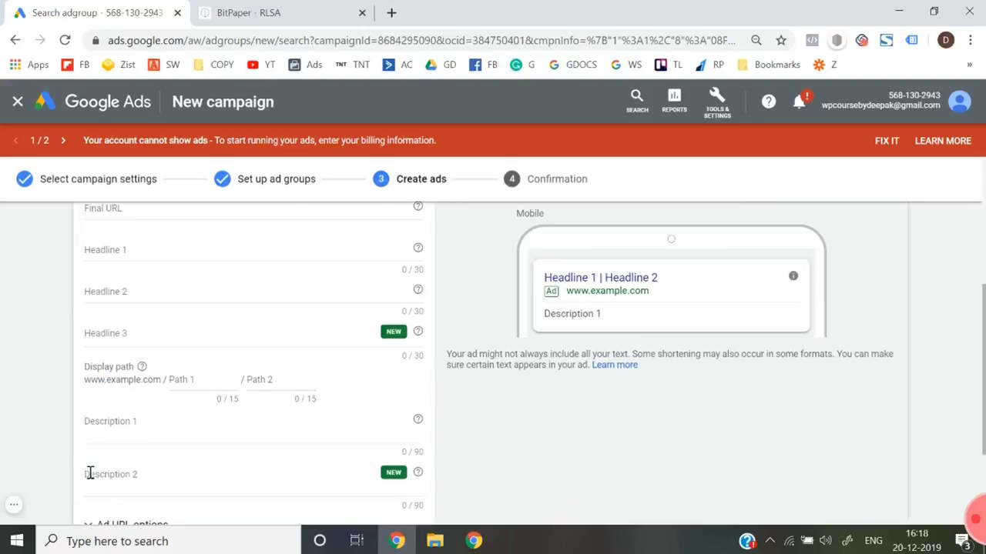
Step: Look over the new text ad form, check the Targeting and Observation diagram in BitPaper, and return to Google Ads
scroll(267, 293, "up", 4)
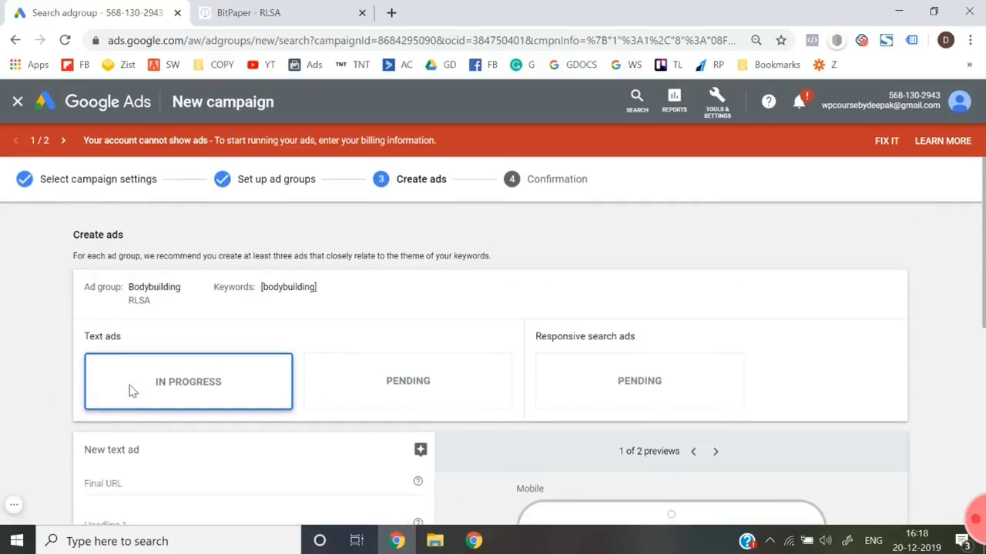
scroll(168, 411, "down", 5)
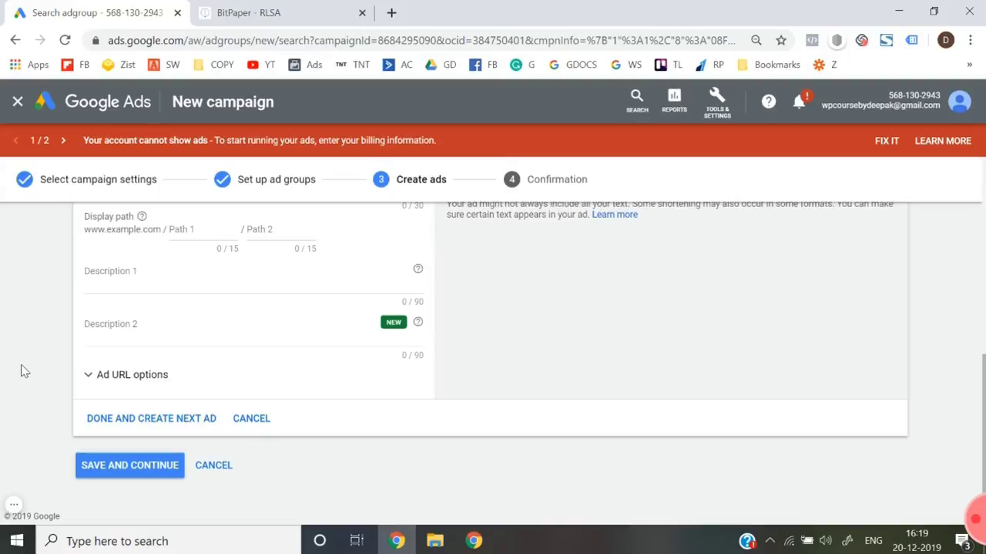
left_click(351, 9)
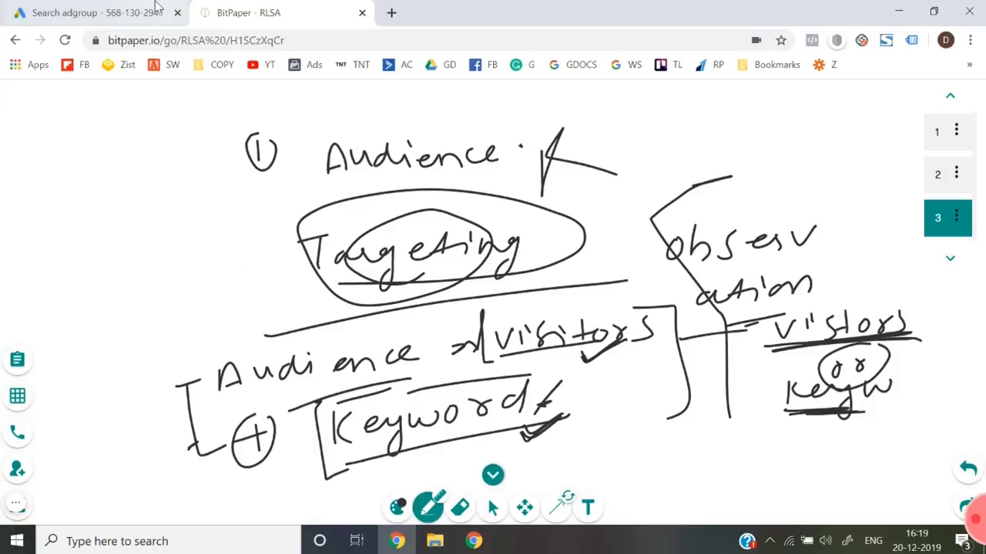
left_click(96, 12)
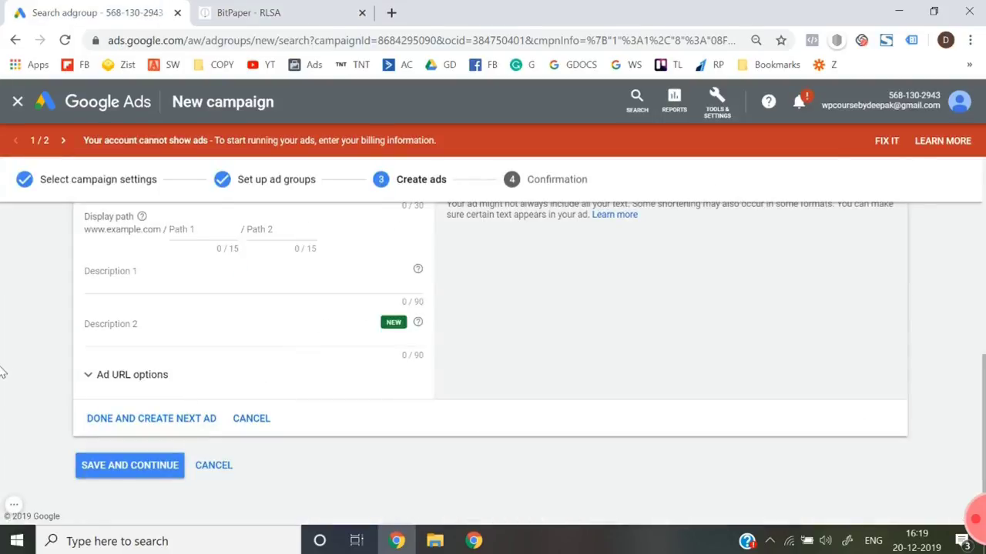